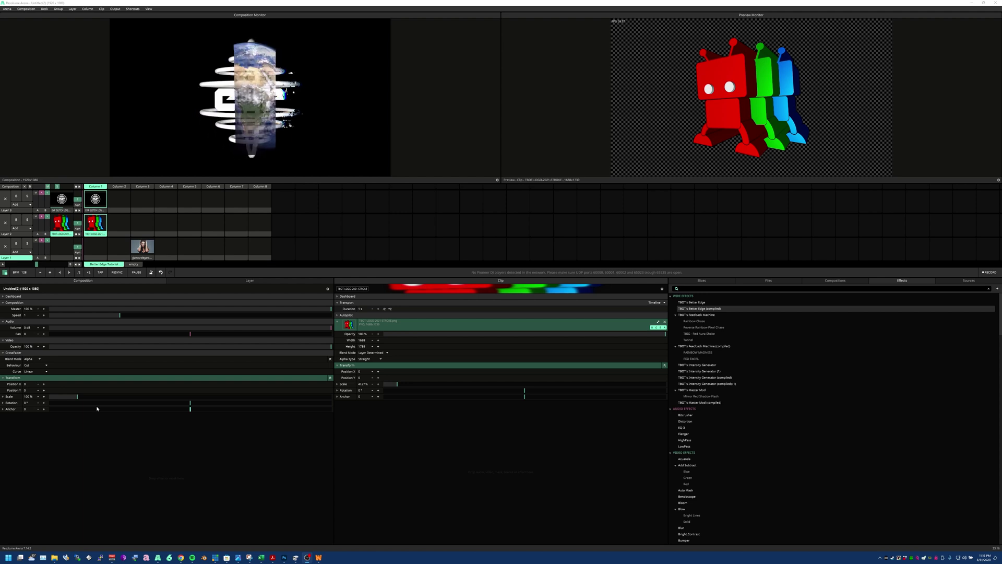
Step: Select the glamour clip in Layer 1, Column 3 to show it in the Preview Monitor and Clip panel
left_click(146, 258)
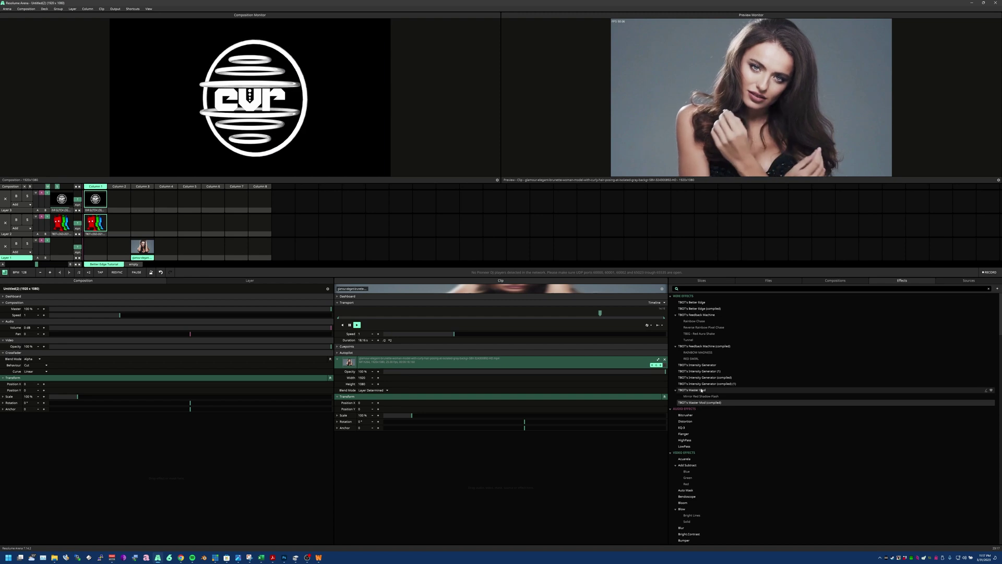
Step: Apply TBOT's Master Mod effect to the woman clip
left_click_drag(694, 390, 470, 459)
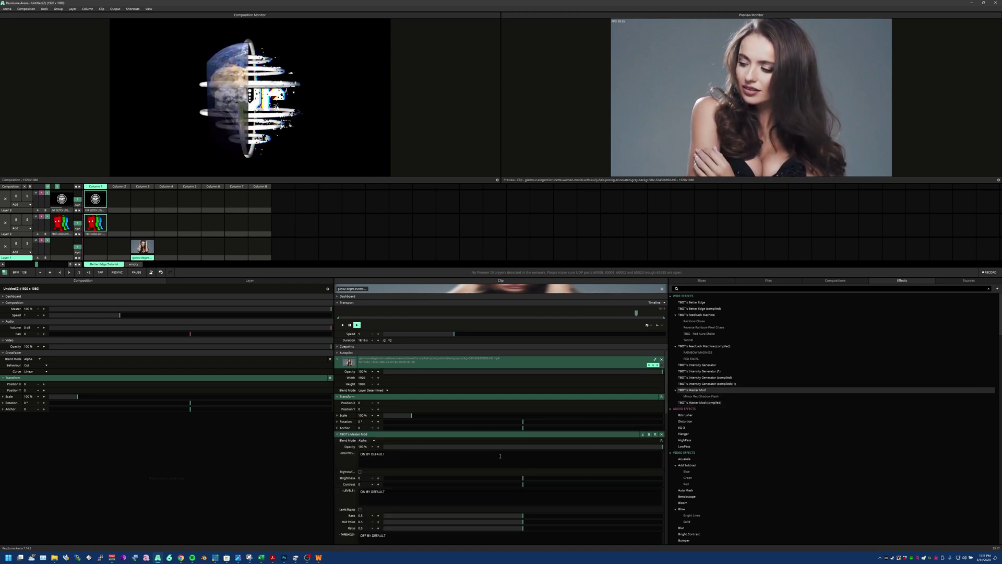
scroll(424, 449, "down", 1)
scroll(352, 457, "down", 3)
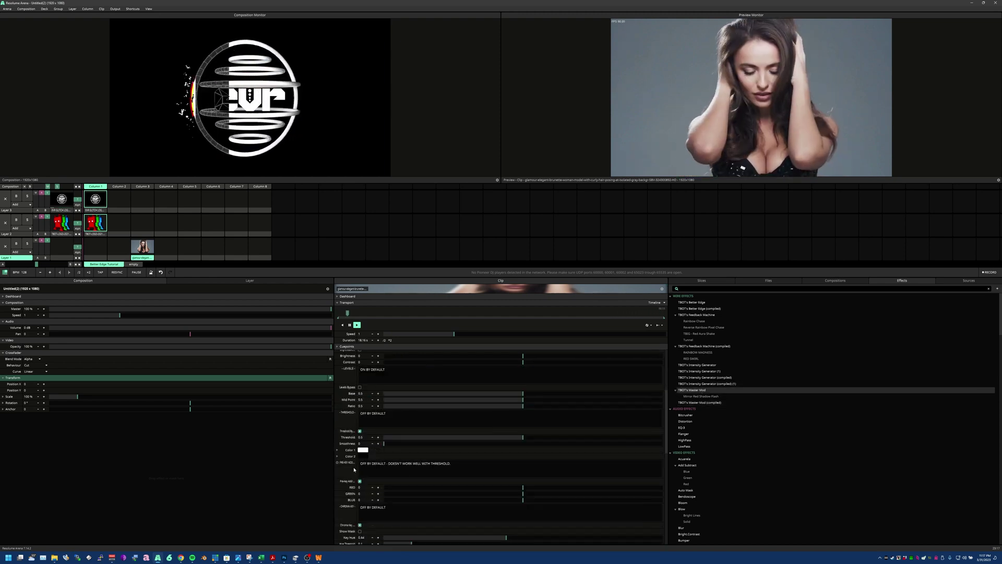
scroll(360, 464, "up", 5)
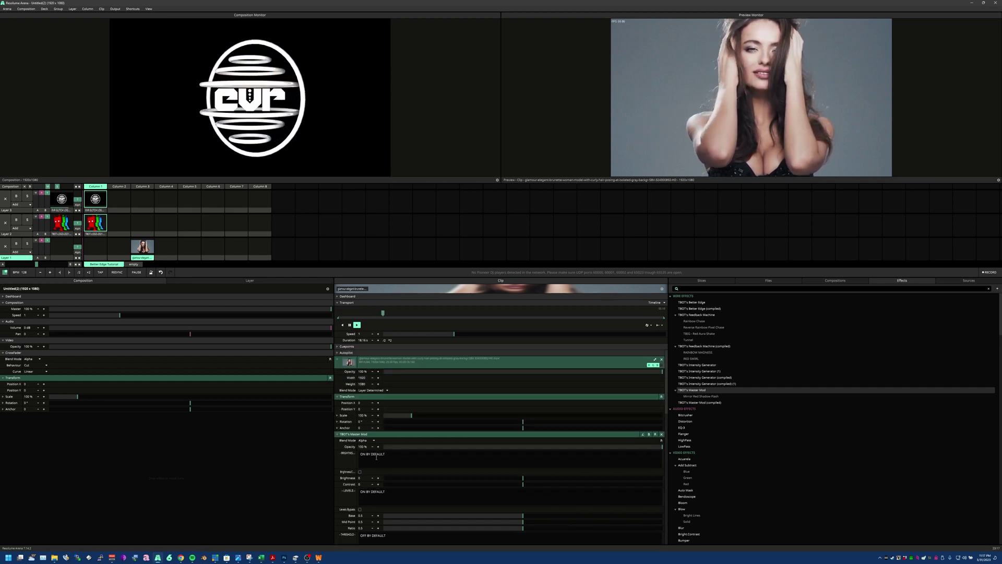
scroll(534, 468, "down", 1)
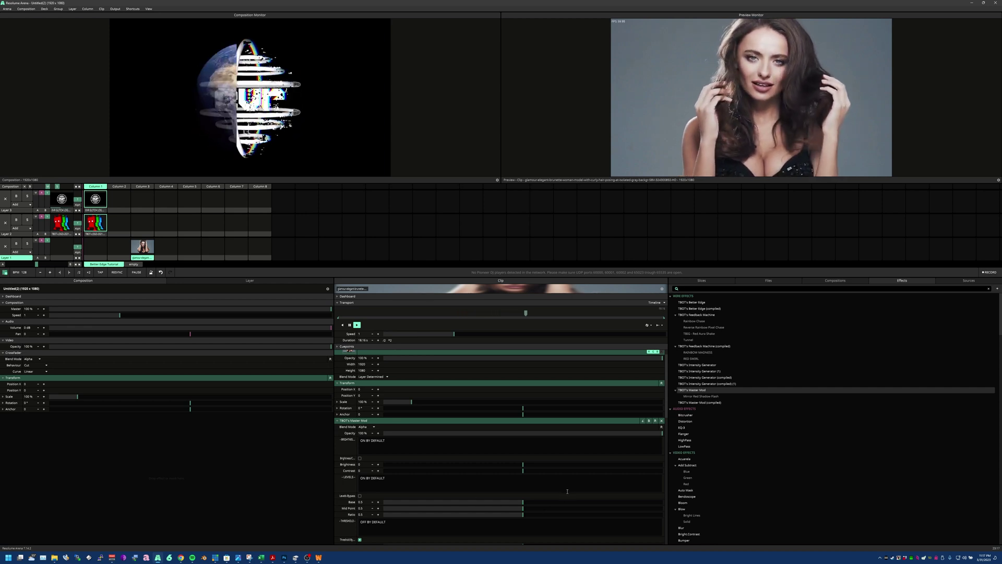
scroll(567, 492, "down", 3)
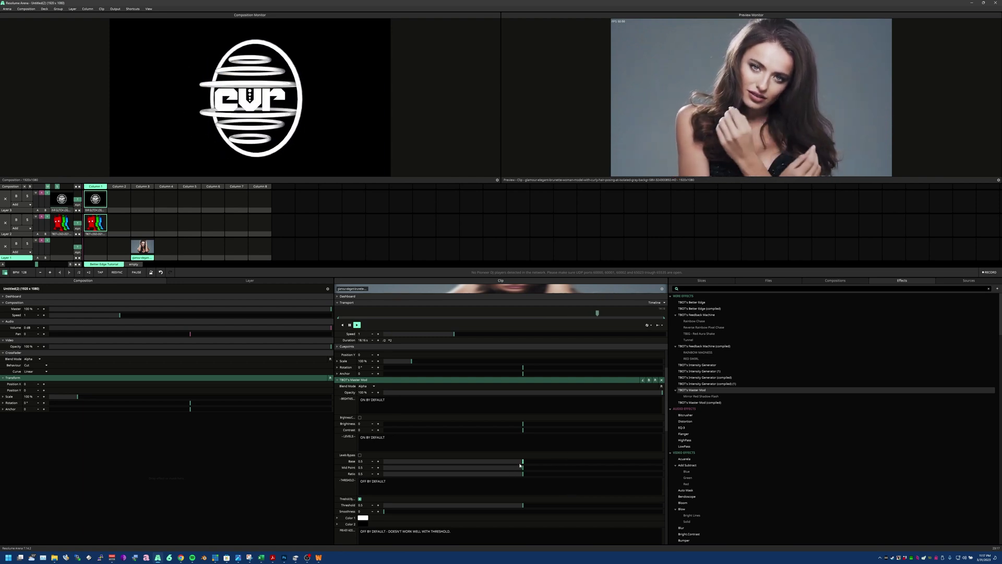
Step: Lower Master Mod's Levels Base to 0.4 and drop TBOT's Better Edge into a Layer 2 slot
left_click_drag(523, 463, 546, 480)
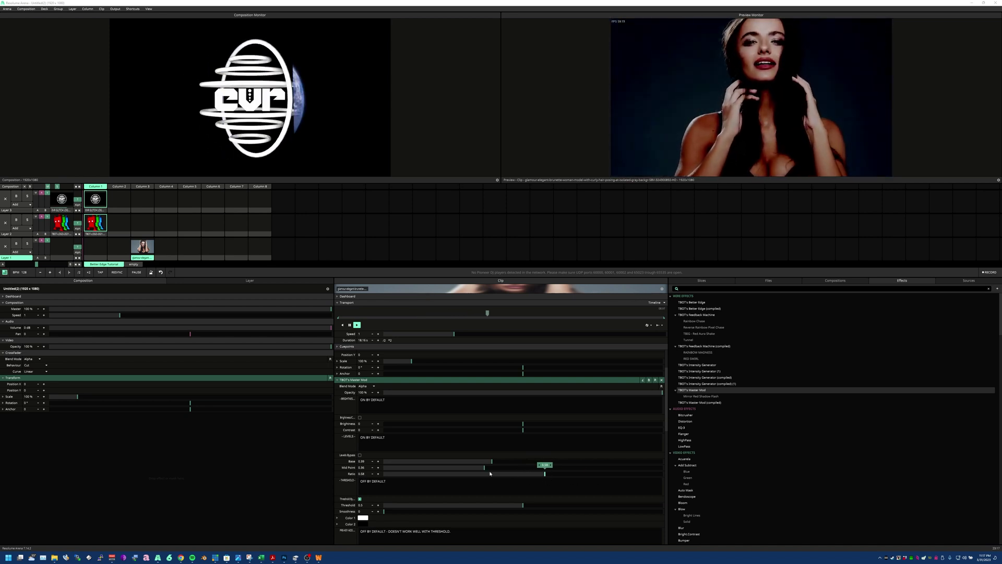
left_click_drag(491, 462, 497, 462)
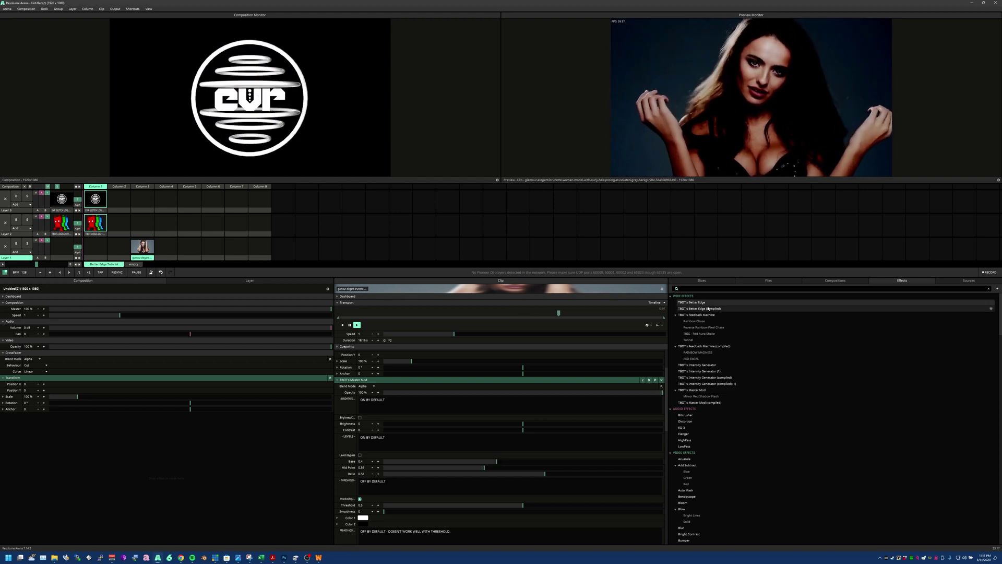
left_click_drag(697, 302, 148, 228)
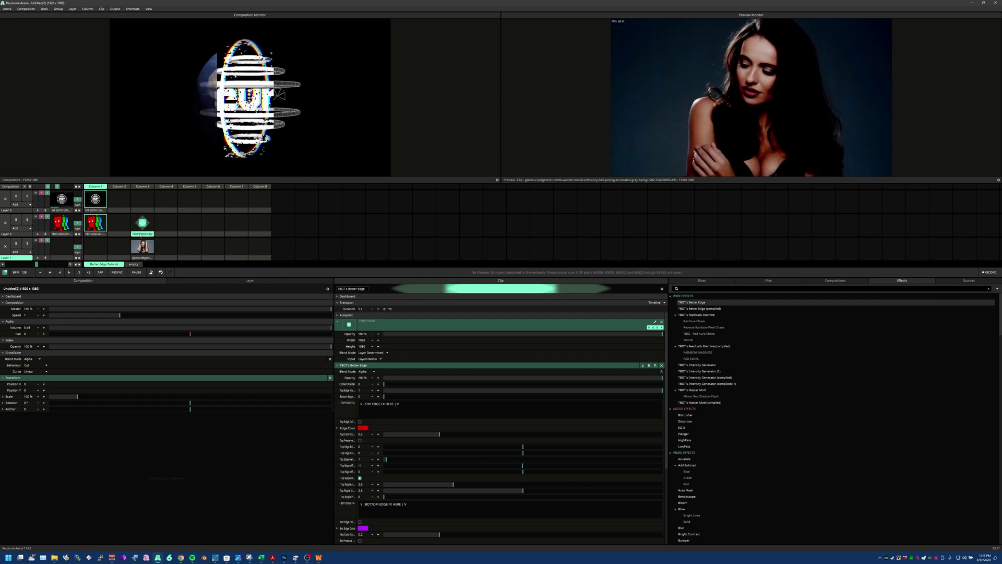
right_click(148, 235)
Step: Clear the misplaced Better Edge slot, apply Better Edge to the woman clip, launch it, and clear Layers 2 and 3
left_click(154, 345)
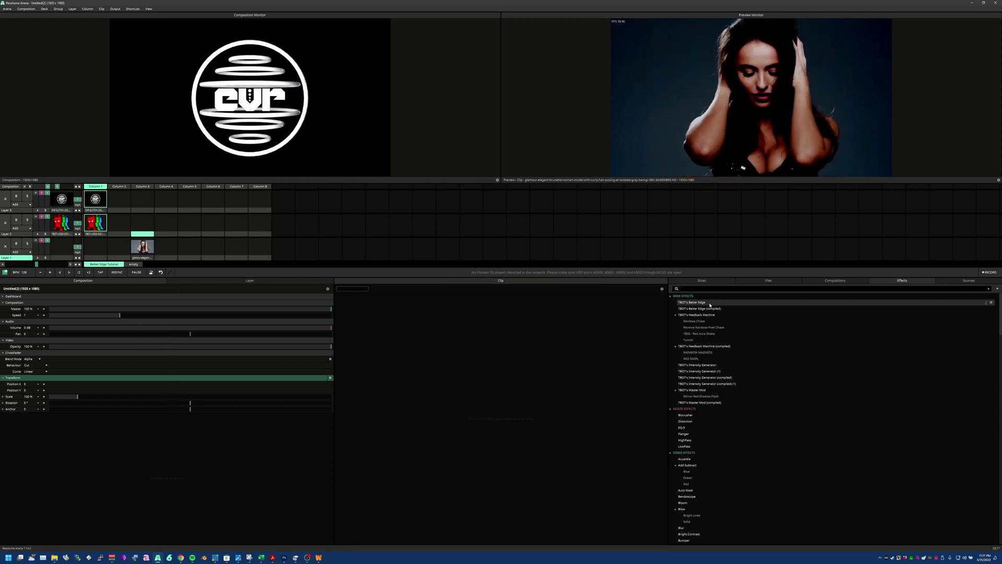
left_click_drag(706, 307, 152, 255)
left_click(150, 253)
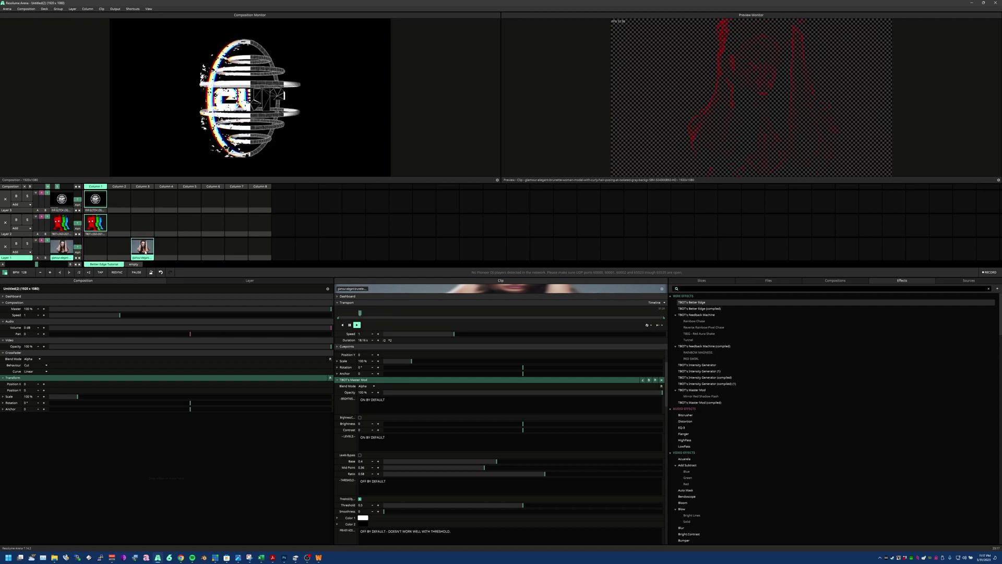
left_click(6, 199)
left_click(5, 223)
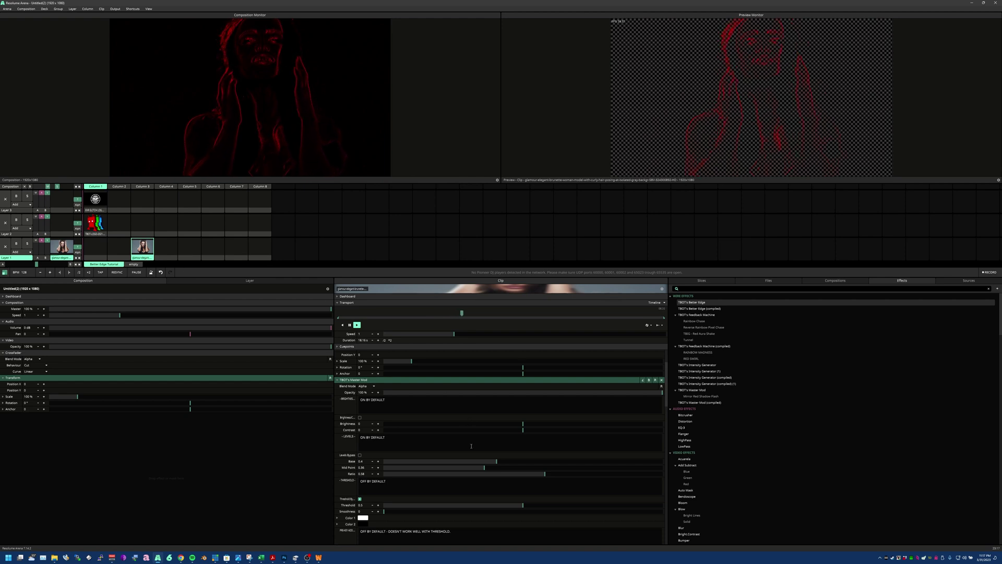
Step: Raise Master Mod's levels Mid Point and Base to rebalance the brightness
left_click_drag(519, 468, 555, 475)
left_click_drag(496, 461, 539, 477)
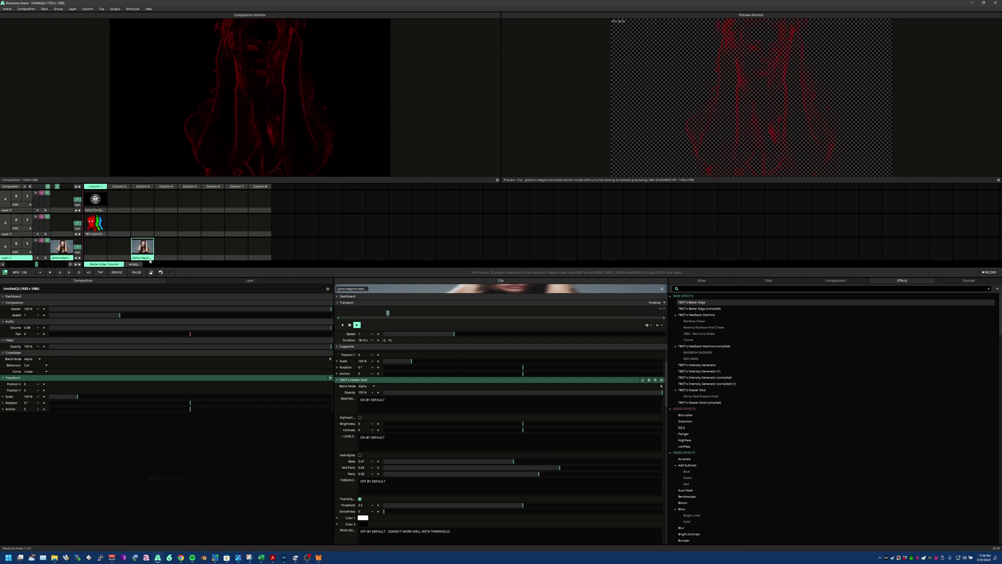
left_click(337, 380)
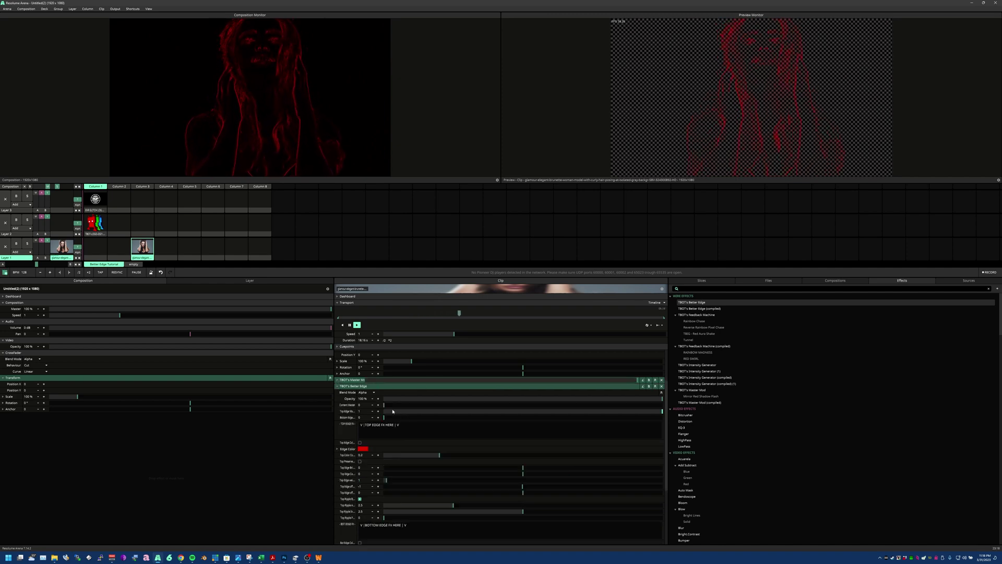
Step: Push Better Edge's Top Edge Master to 1 and turn Bottom Edge down to 0
mouse_move(391, 406)
left_mouse_down()
mouse_move(606, 403)
mouse_move(349, 403)
mouse_move(408, 405)
left_mouse_up()
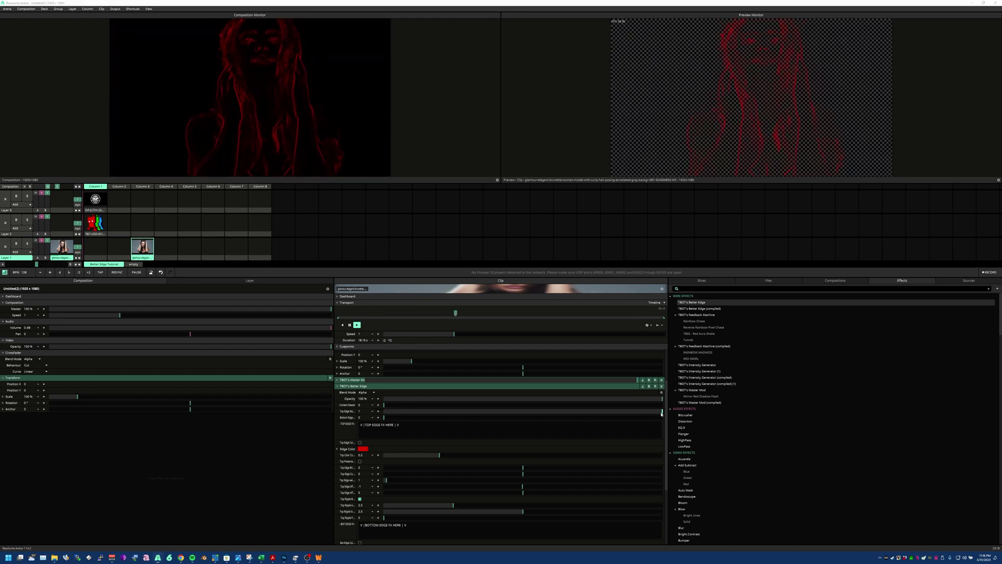
left_click_drag(650, 413, 579, 407)
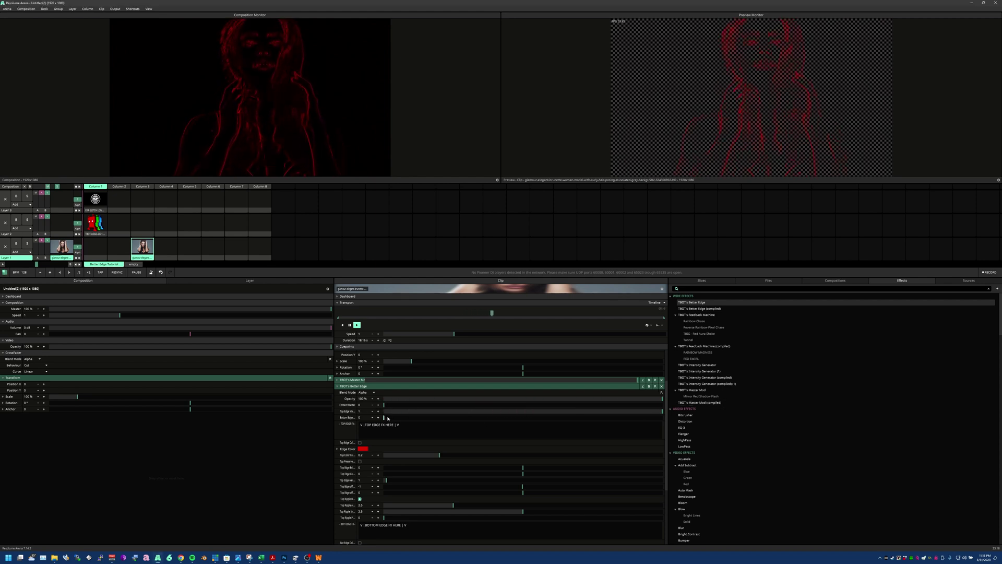
mouse_move(384, 417)
left_mouse_down()
mouse_move(663, 418)
mouse_move(363, 418)
mouse_move(663, 418)
mouse_move(384, 412)
left_mouse_up()
left_click_drag(307, 407, 662, 411)
left_click(503, 418)
left_click_drag(495, 429, 366, 427)
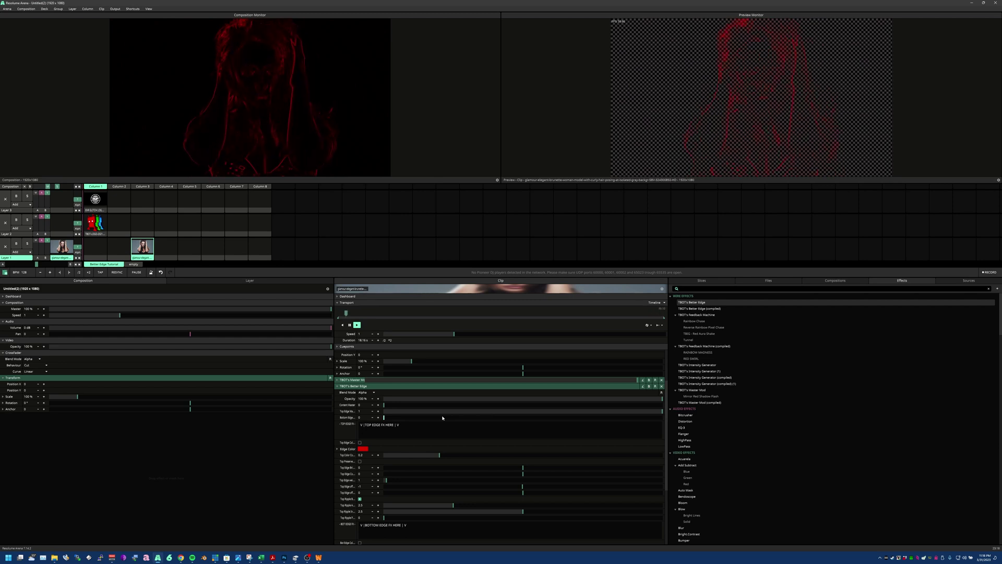
Step: Check Top Edge Master's animation options without changes and toggle the top edge colour setting
left_click(338, 411)
left_click(337, 411)
left_click(337, 411)
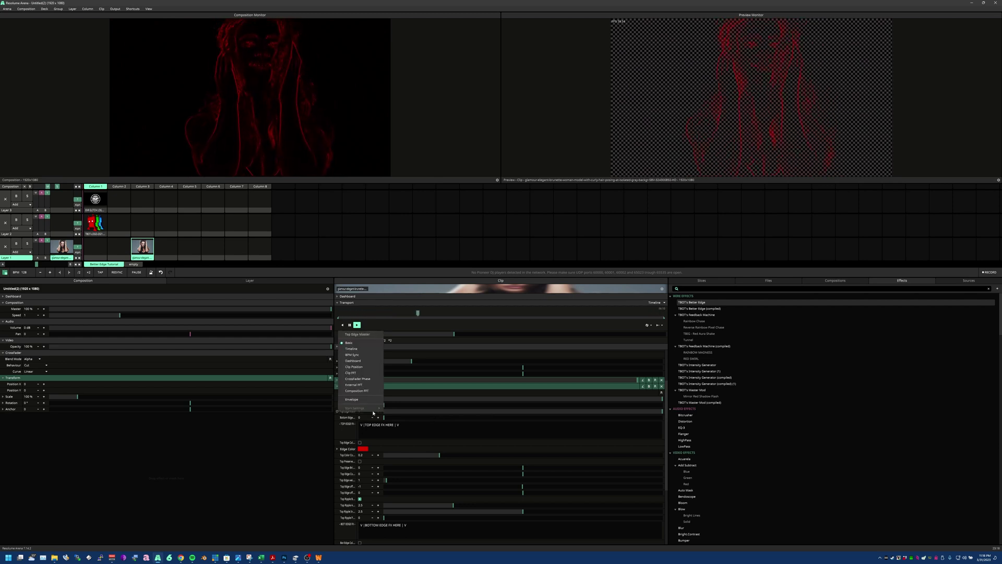
left_click(380, 427)
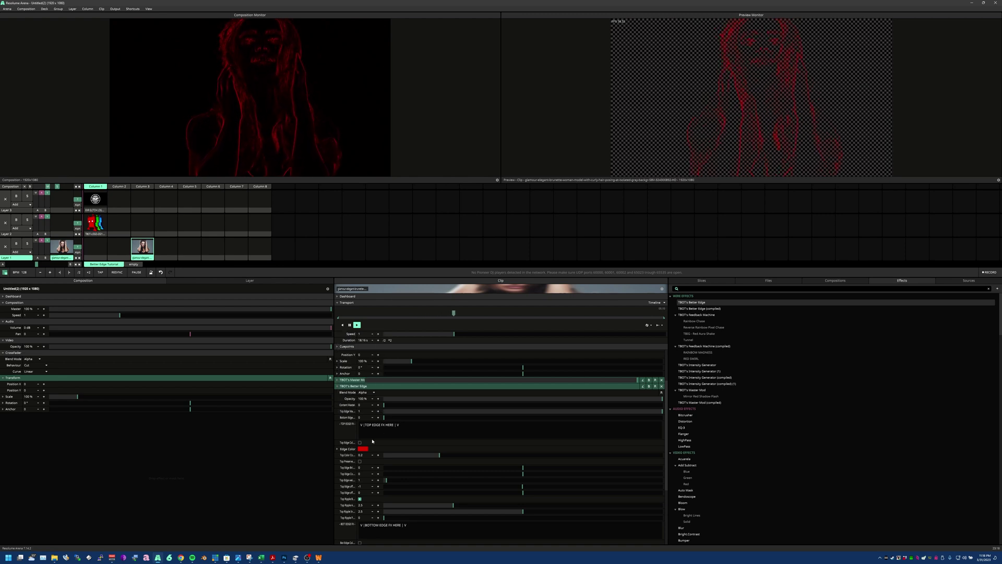
left_click(360, 443)
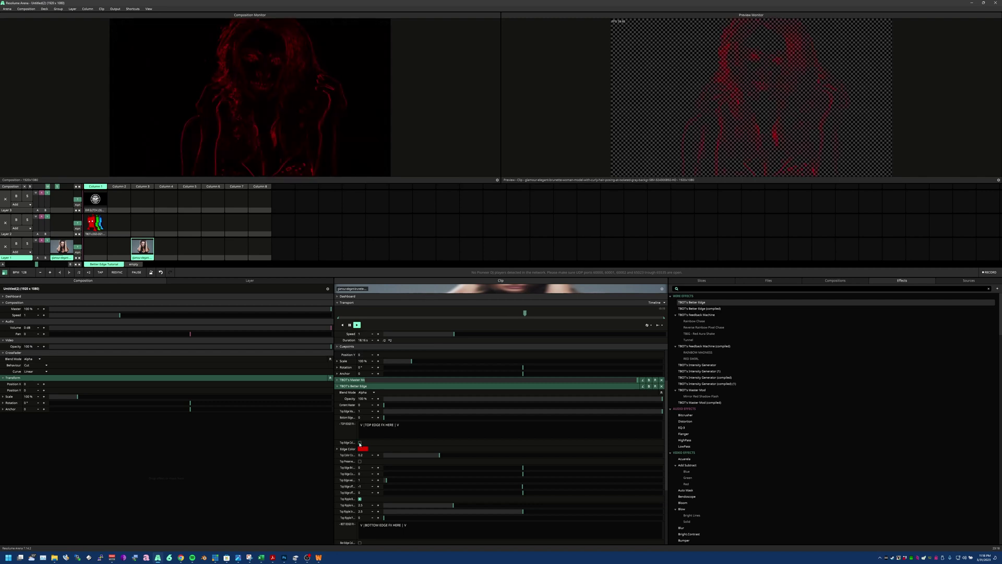
left_click(364, 450)
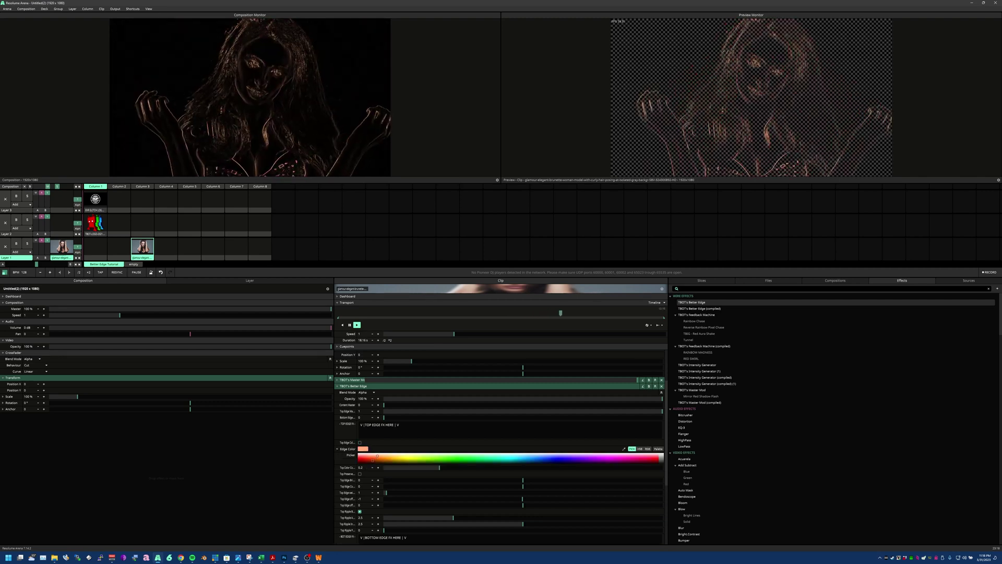
left_click(450, 458)
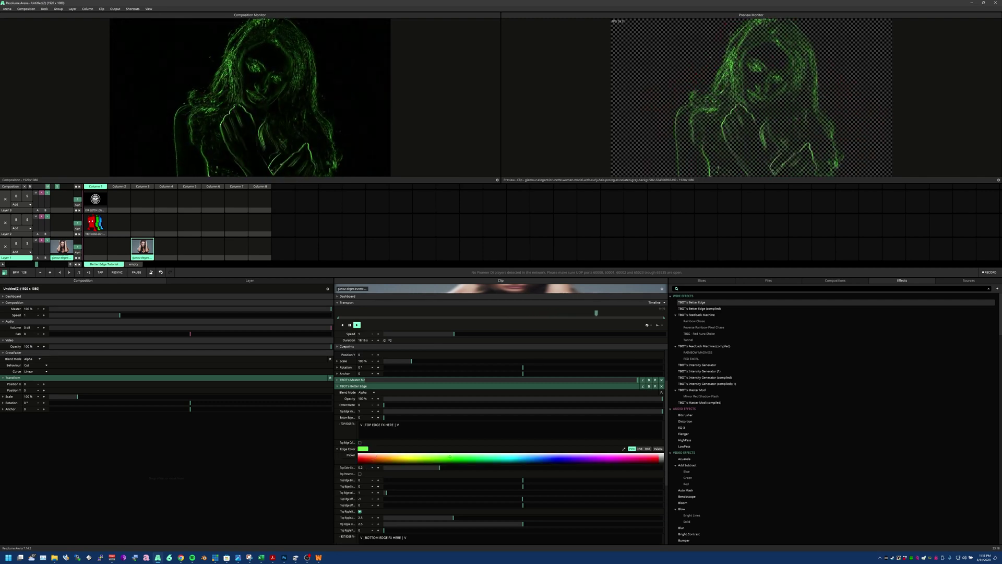
mouse_move(440, 468)
left_mouse_down()
mouse_move(632, 468)
mouse_move(439, 468)
left_mouse_up()
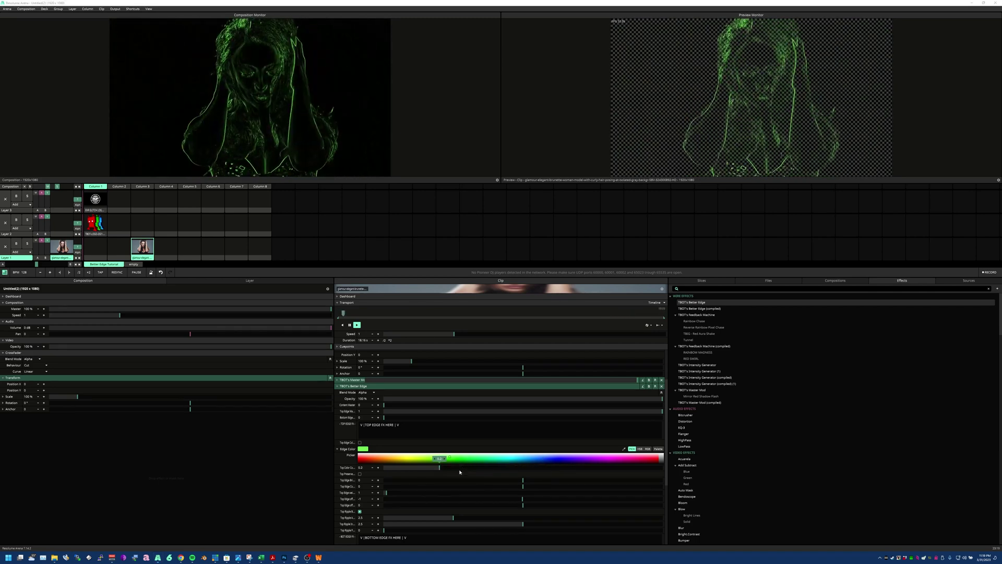
left_click(360, 474)
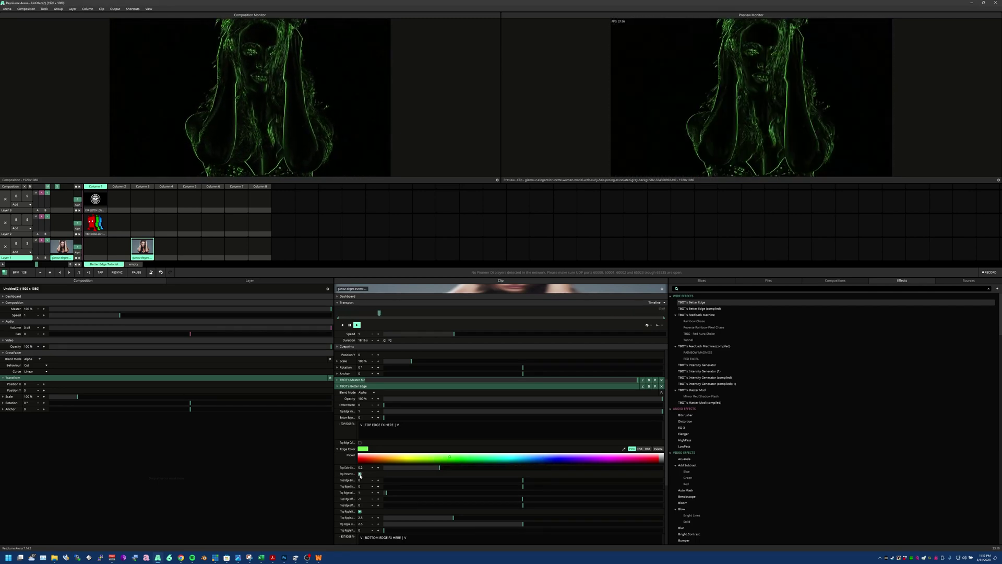
left_click(360, 474)
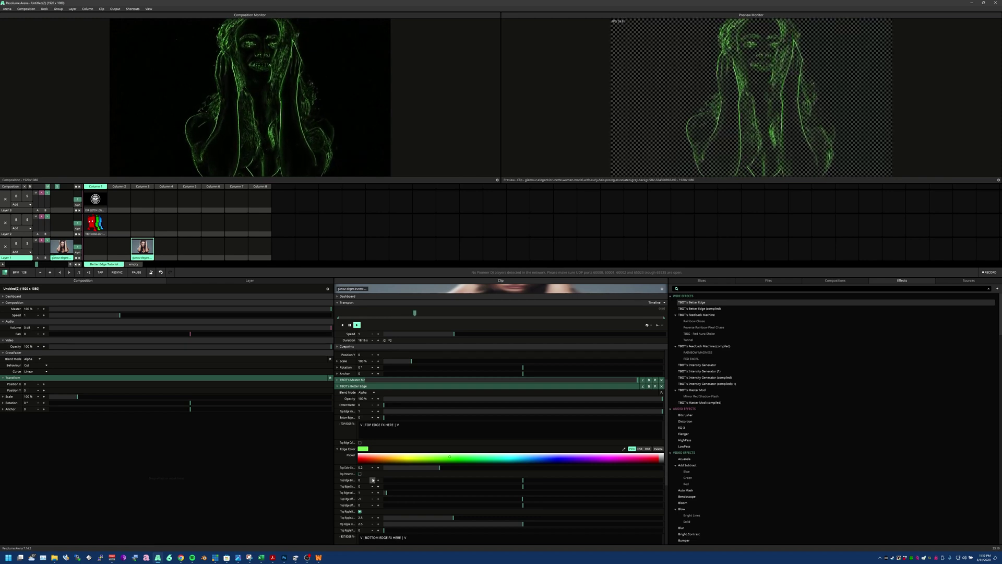
Step: Tune Top Edge Brightness, Width, and Offset (about -5.99) for bold, glowing green outlines
mouse_move(523, 481)
left_mouse_down()
mouse_move(574, 481)
mouse_move(514, 481)
mouse_move(626, 487)
mouse_move(459, 493)
mouse_move(633, 487)
mouse_move(523, 487)
left_mouse_up()
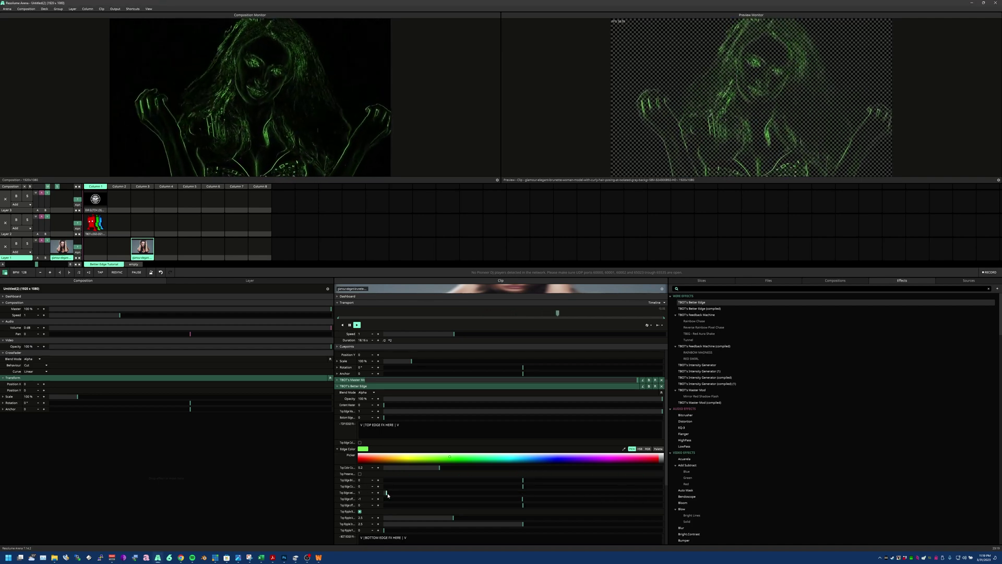
mouse_move(389, 492)
left_mouse_down()
mouse_move(442, 498)
mouse_move(386, 496)
left_mouse_up()
left_click_drag(523, 499, 573, 507)
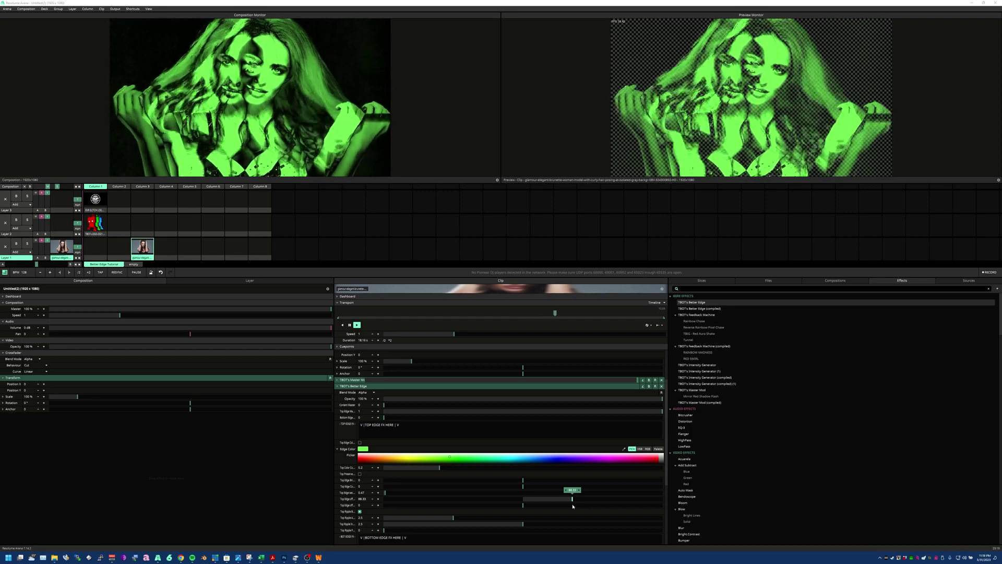
left_click_drag(575, 506, 565, 513)
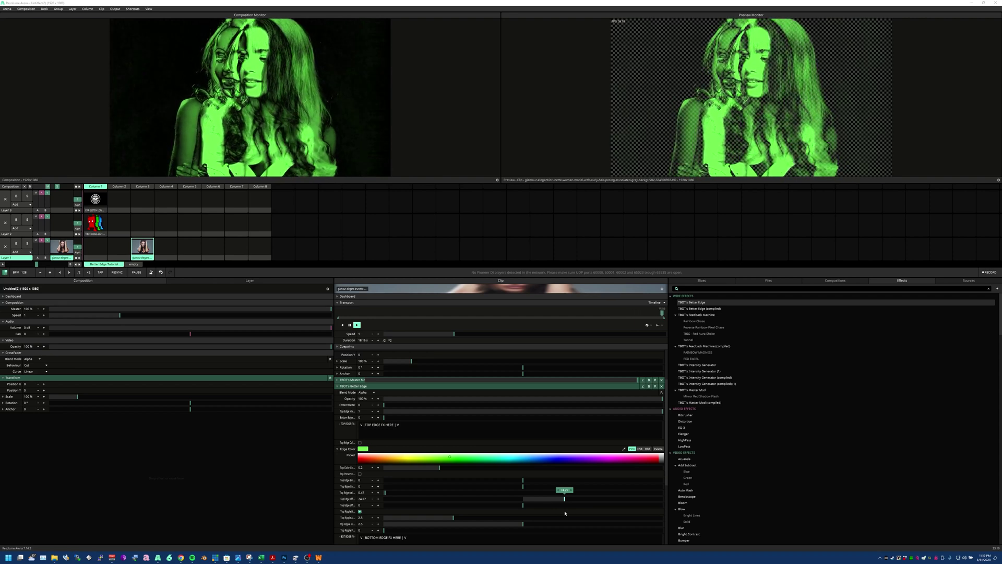
left_click_drag(565, 511, 529, 510)
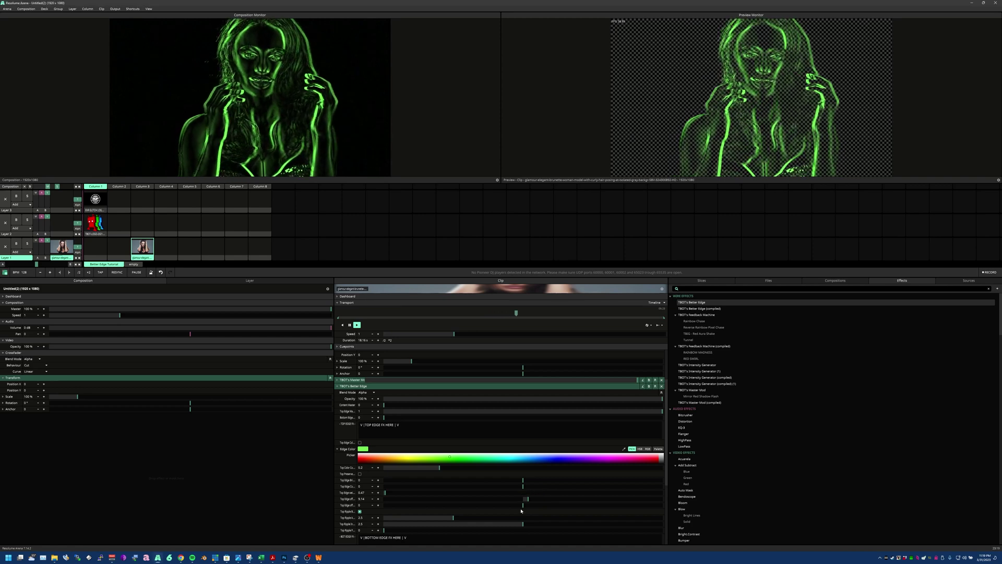
mouse_move(522, 507)
left_mouse_down()
mouse_move(485, 509)
mouse_move(579, 517)
mouse_move(472, 517)
mouse_move(517, 520)
left_mouse_up()
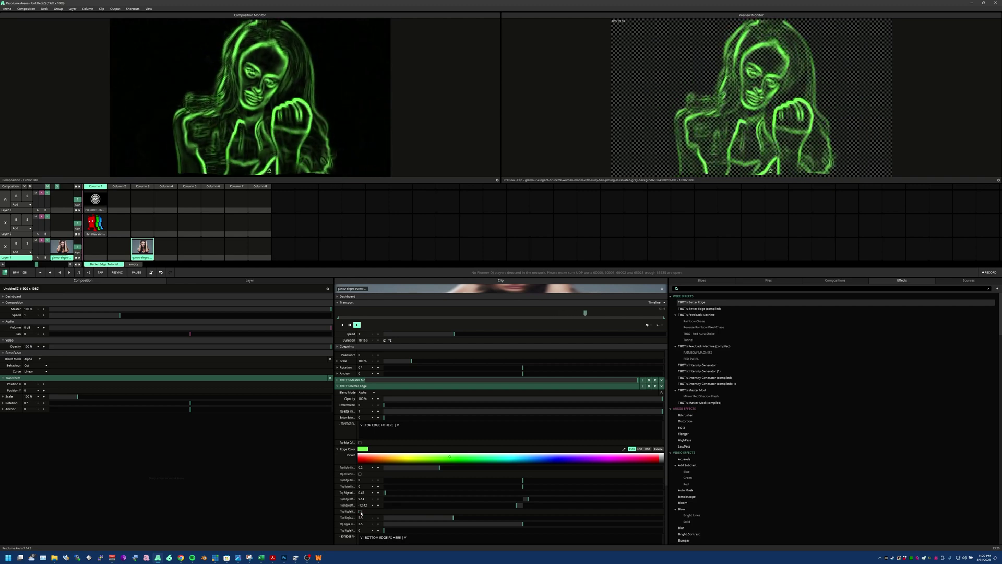
Step: Raise Content Master to about 0.48, set Top Ripple to 0, and Top Ripple Scale to 0.34
mouse_move(453, 518)
left_mouse_down()
mouse_move(605, 517)
mouse_move(405, 518)
mouse_move(439, 517)
left_mouse_up()
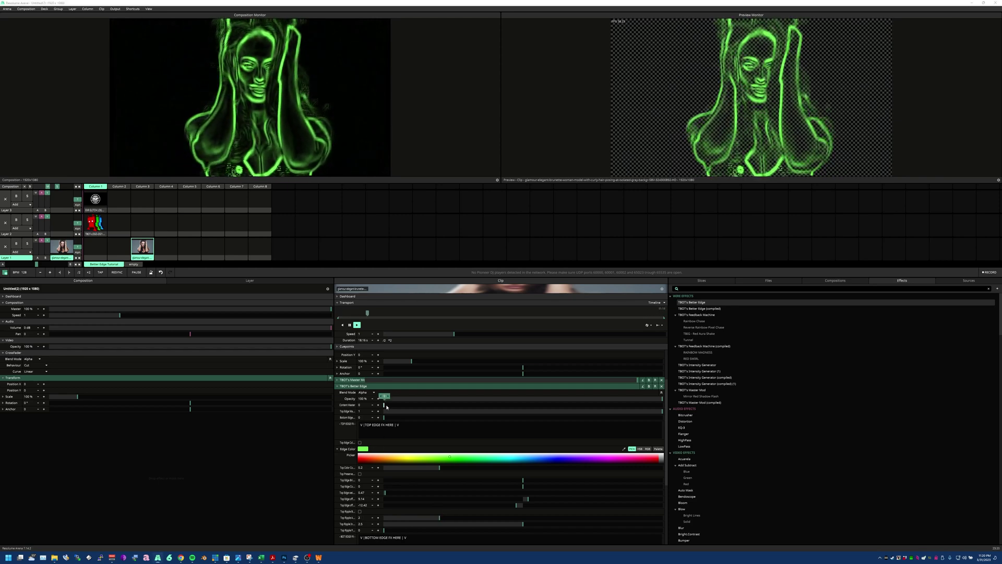
left_click_drag(386, 405, 505, 406)
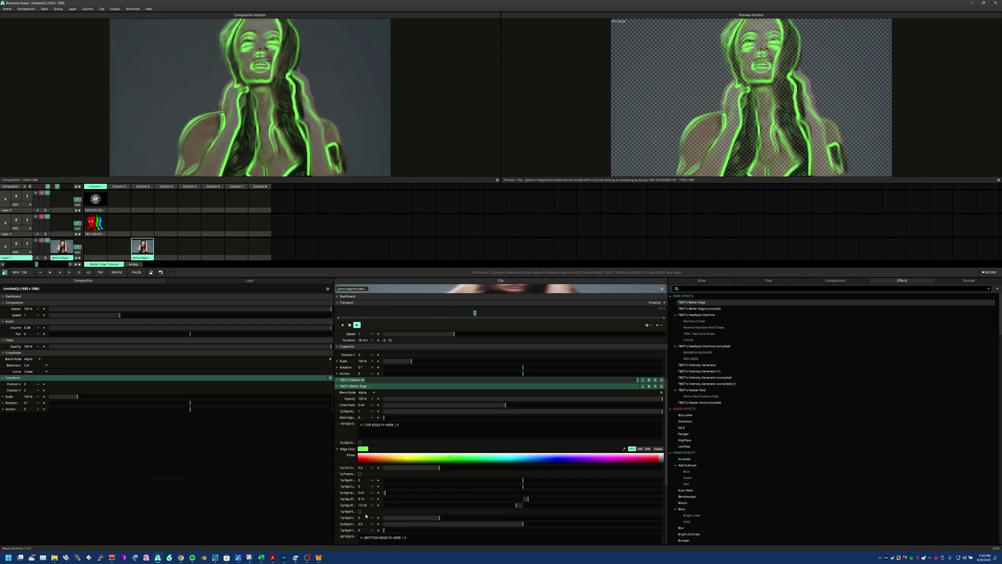
mouse_move(391, 530)
left_mouse_down()
mouse_move(451, 530)
mouse_move(380, 537)
left_mouse_up()
left_click_drag(520, 523, 366, 531)
Step: Animate Top Ripple on a timeline at speed 2.63, with ripple amount 0.81
left_click(337, 530)
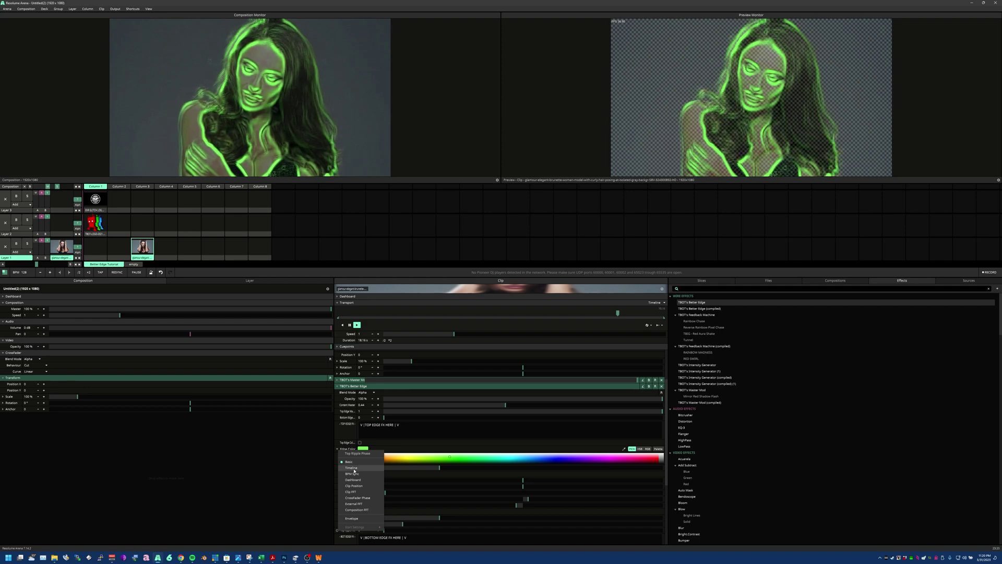
left_click(361, 470)
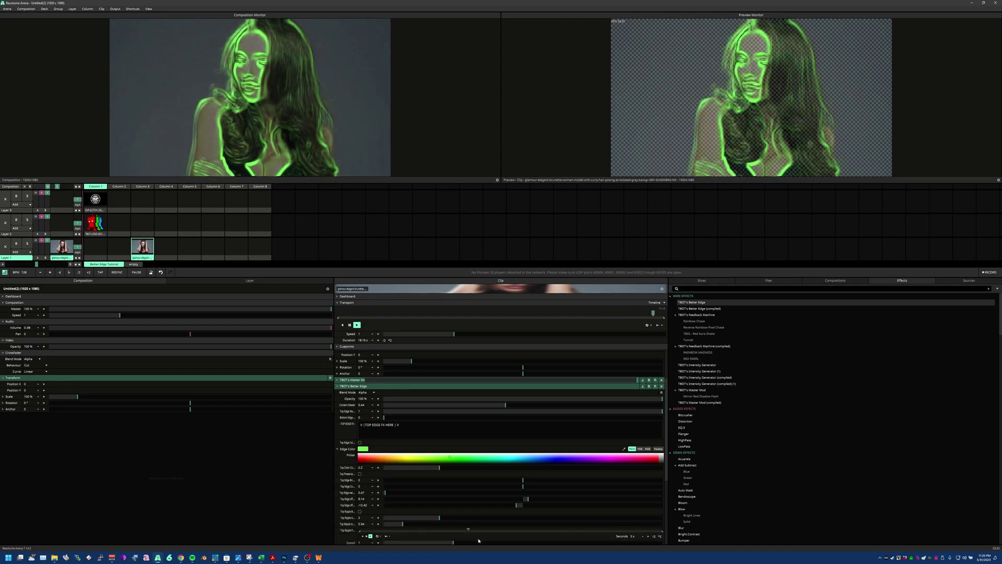
left_click_drag(453, 544, 509, 544)
mouse_move(406, 527)
left_mouse_down()
mouse_move(493, 521)
mouse_move(399, 530)
left_mouse_up()
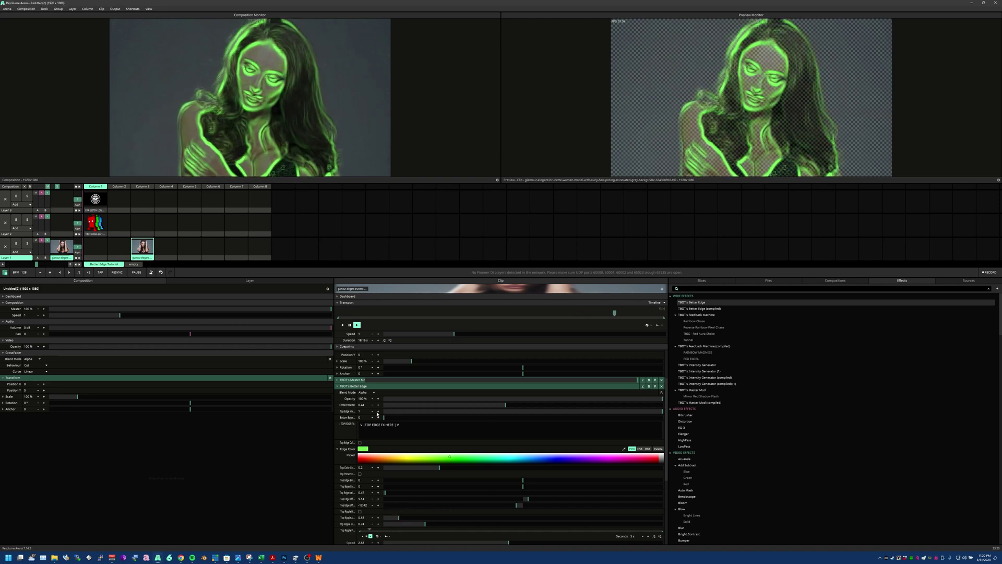
Step: Drop Content Master to 0 for a black background, enable Bot Edge Color, and set Bottom Edge to 1
left_click_drag(499, 409, 375, 408)
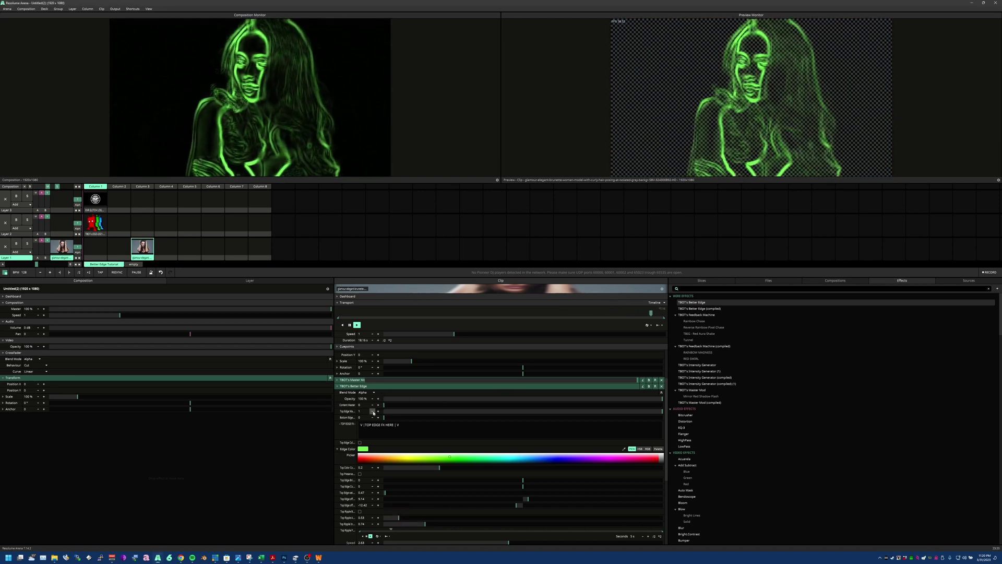
scroll(360, 480, "down", 3)
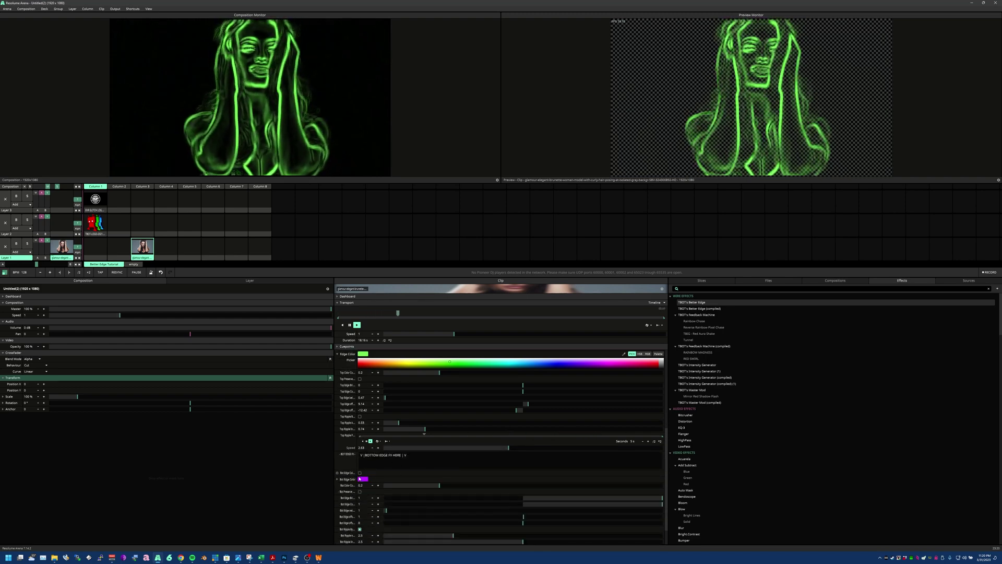
left_click(361, 478)
left_click(362, 478)
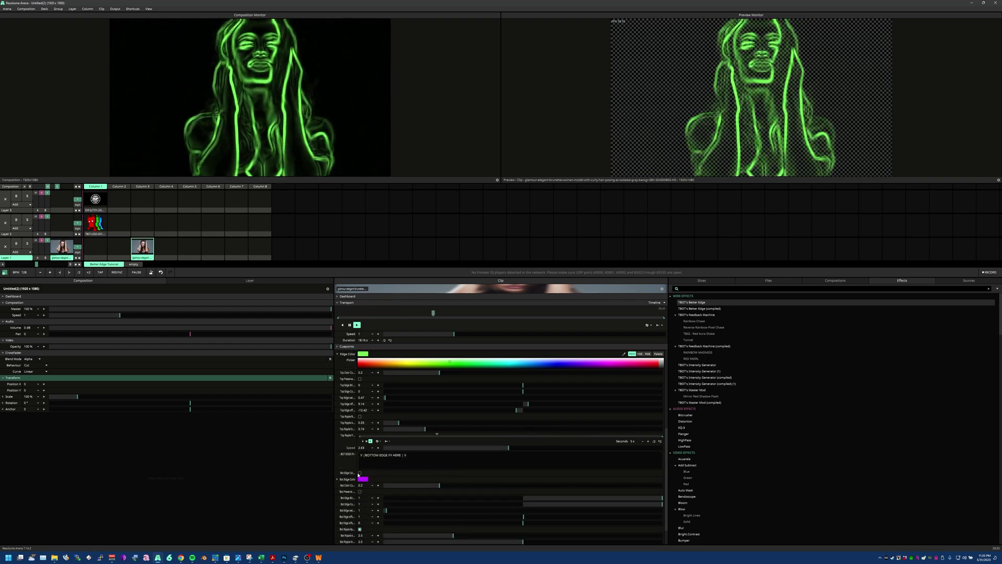
scroll(356, 460, "up", 5)
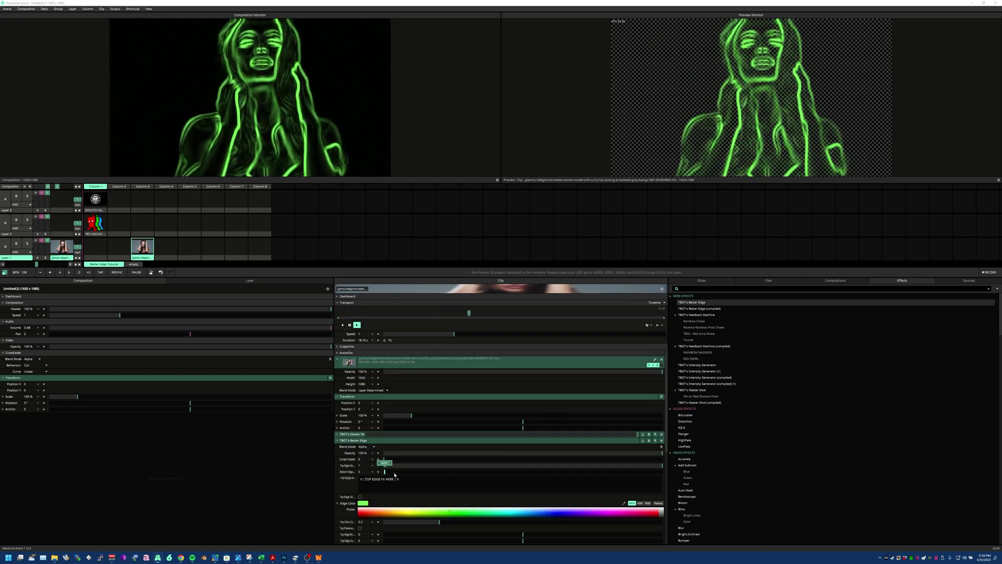
left_click_drag(385, 471, 715, 486)
Step: Set Bot Edge width to 1.5, enable Bot Ripple at about 0.43, and push Bot Edge offset to -34.91
scroll(465, 530, "down", 5)
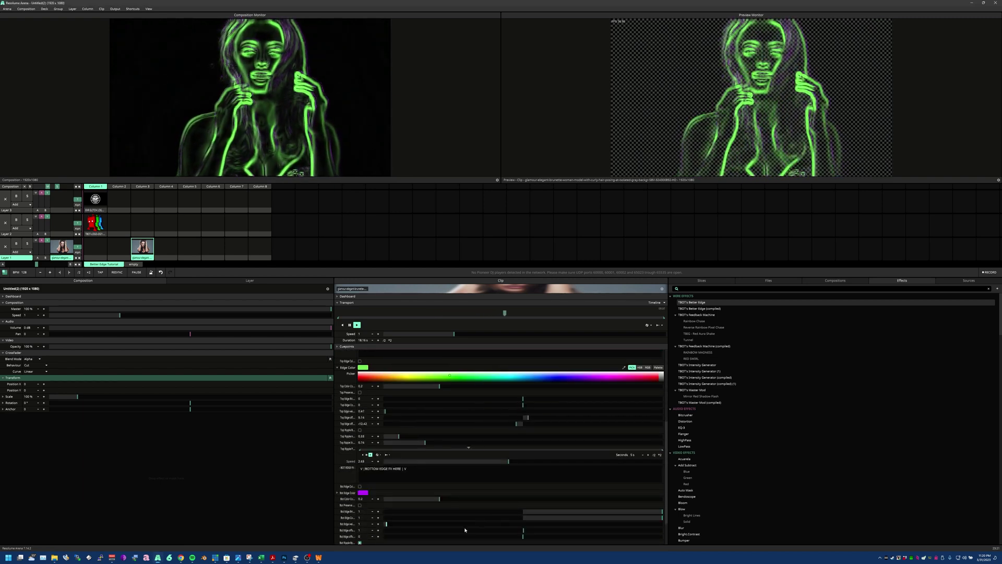
scroll(413, 511, "down", 1)
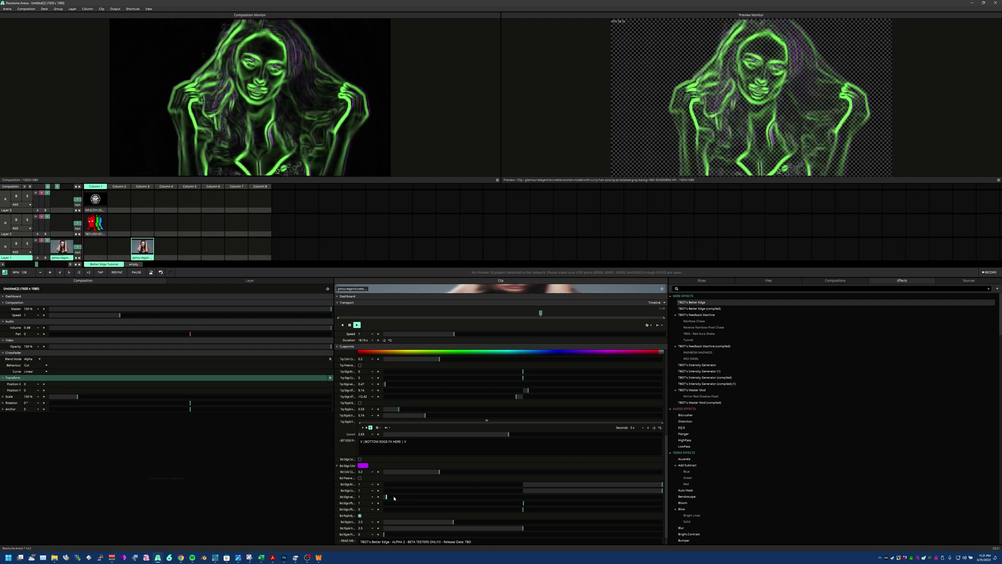
left_click_drag(387, 498, 389, 499)
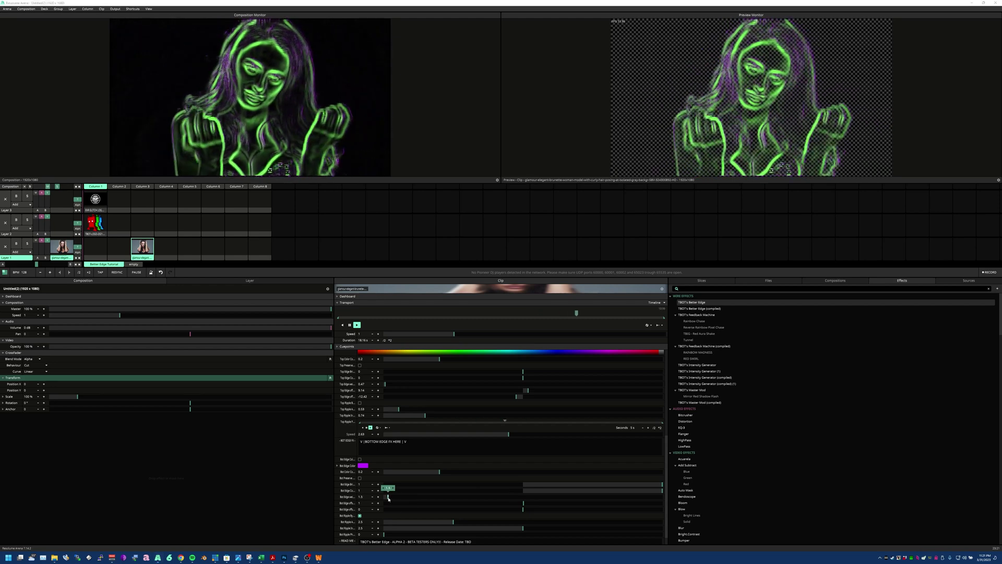
mouse_move(524, 503)
left_mouse_down()
mouse_move(501, 504)
mouse_move(521, 505)
left_mouse_up()
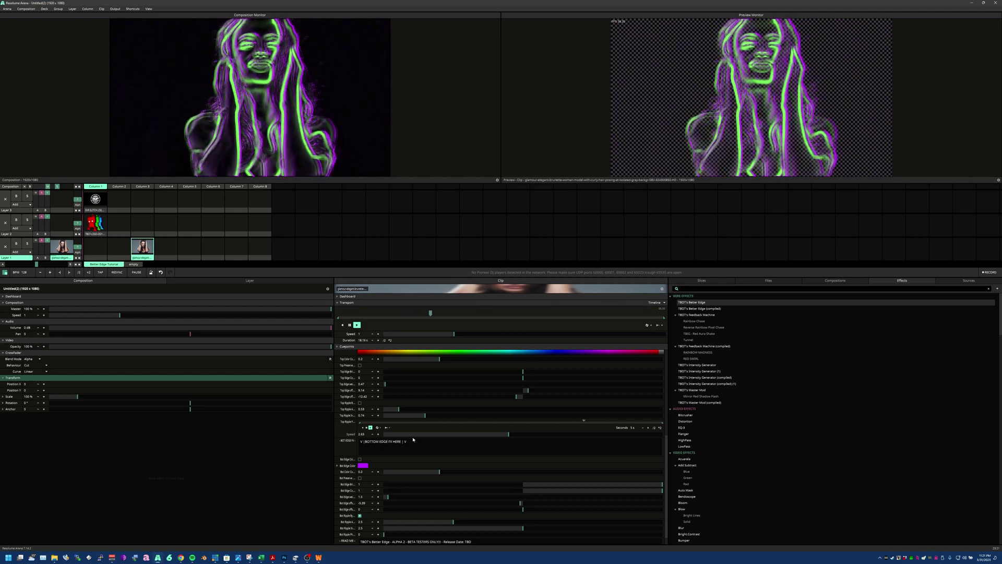
left_click_drag(450, 522, 386, 499)
left_click(360, 515)
mouse_move(521, 504)
left_mouse_down()
mouse_move(504, 507)
mouse_move(521, 508)
left_mouse_up()
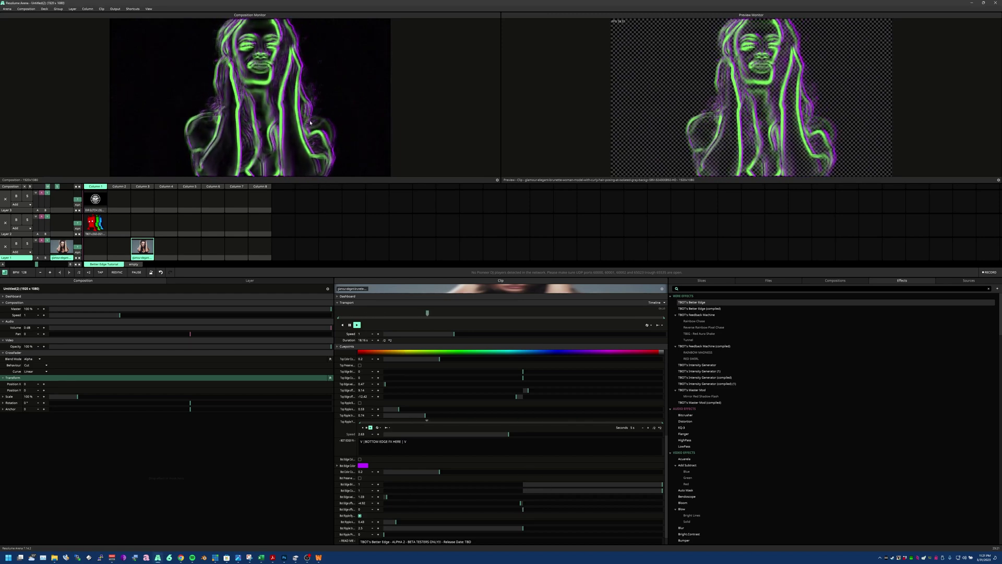
Step: Drag Better Edge's Top Edge Max slider down from 1 to about 0.89
scroll(348, 478, "up", 3)
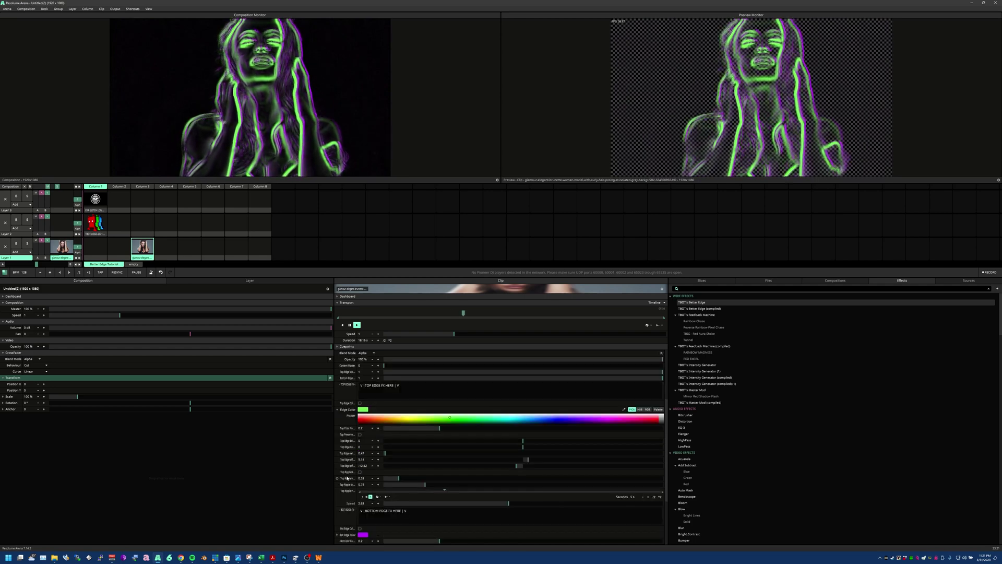
scroll(364, 458, "down", 4)
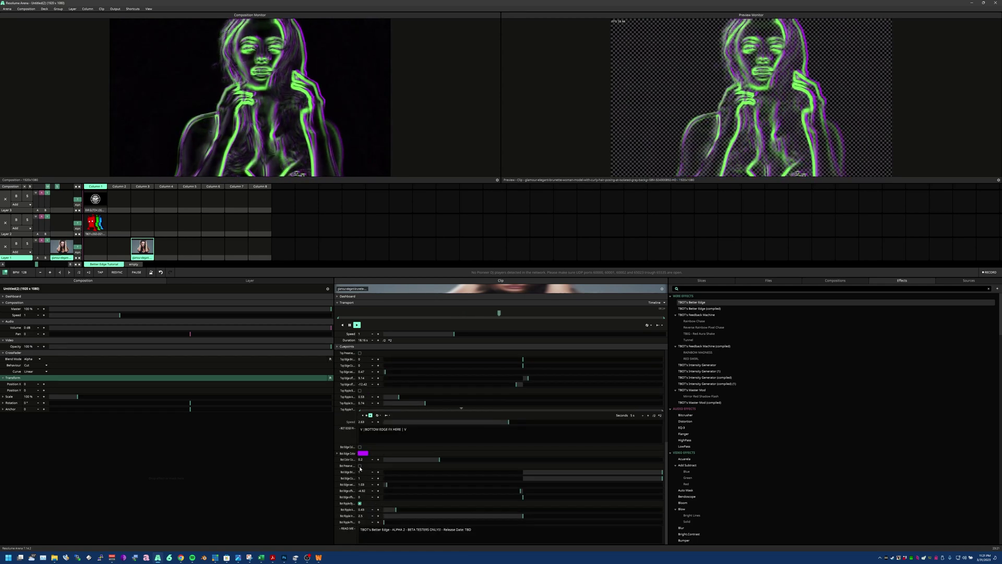
scroll(407, 515, "up", 8)
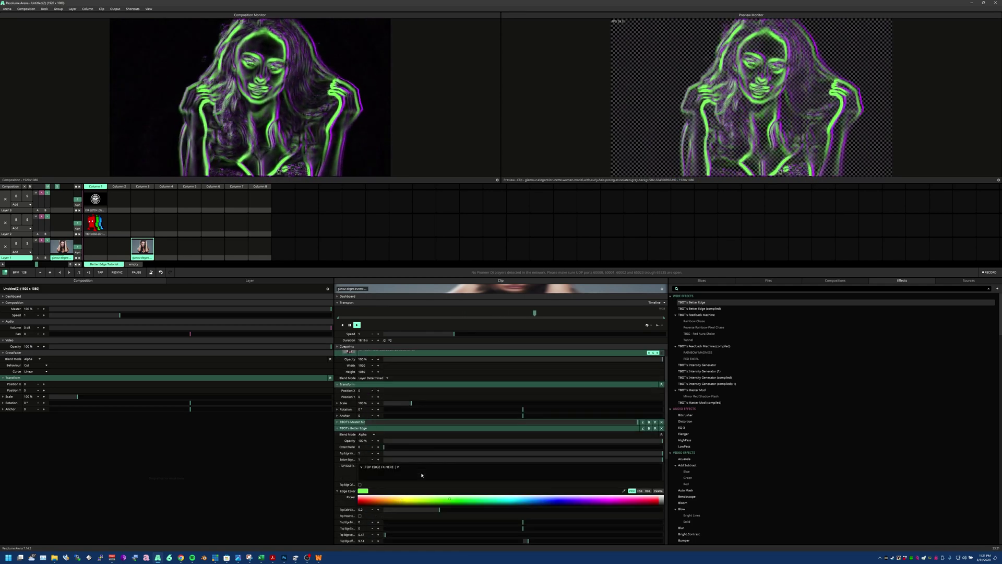
mouse_move(663, 466)
left_mouse_down()
mouse_move(598, 467)
mouse_move(641, 474)
mouse_move(384, 467)
mouse_move(661, 472)
left_mouse_up()
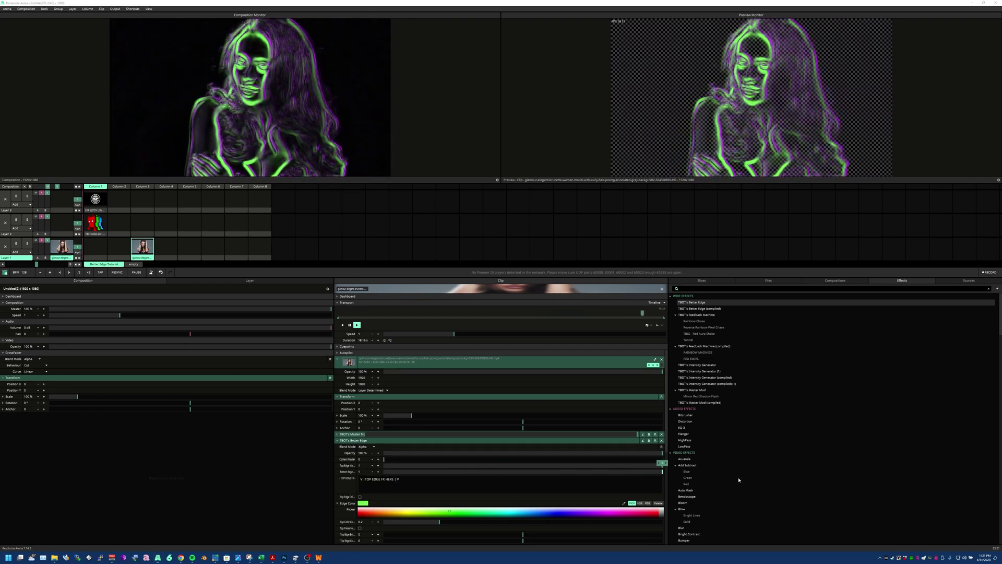
Step: Animate Top Edge Max on a one-beat timeline and BPM-sync the Bottom Edge Master
left_click(338, 466)
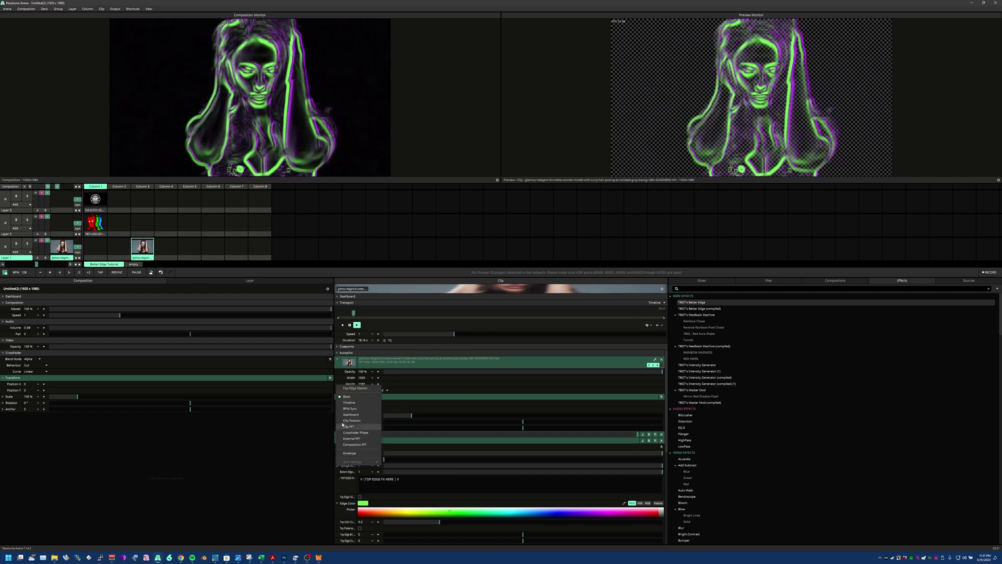
left_click(361, 410)
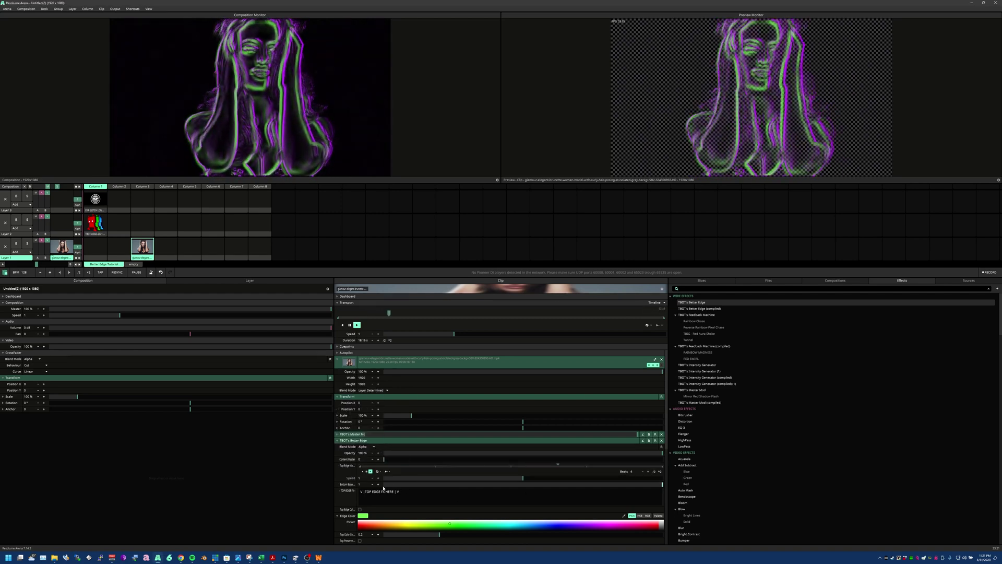
left_click(654, 472)
left_click(654, 472)
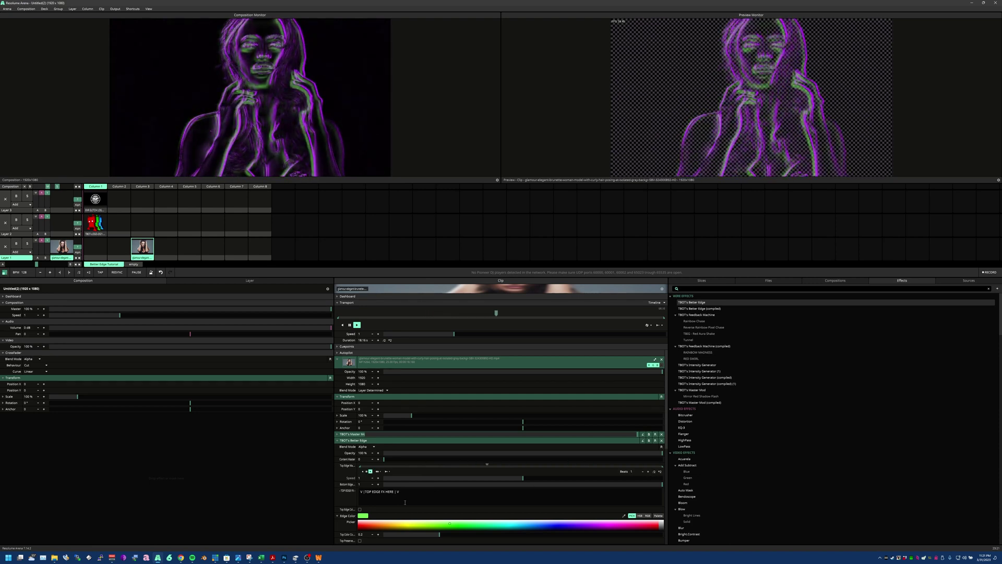
right_click(349, 485)
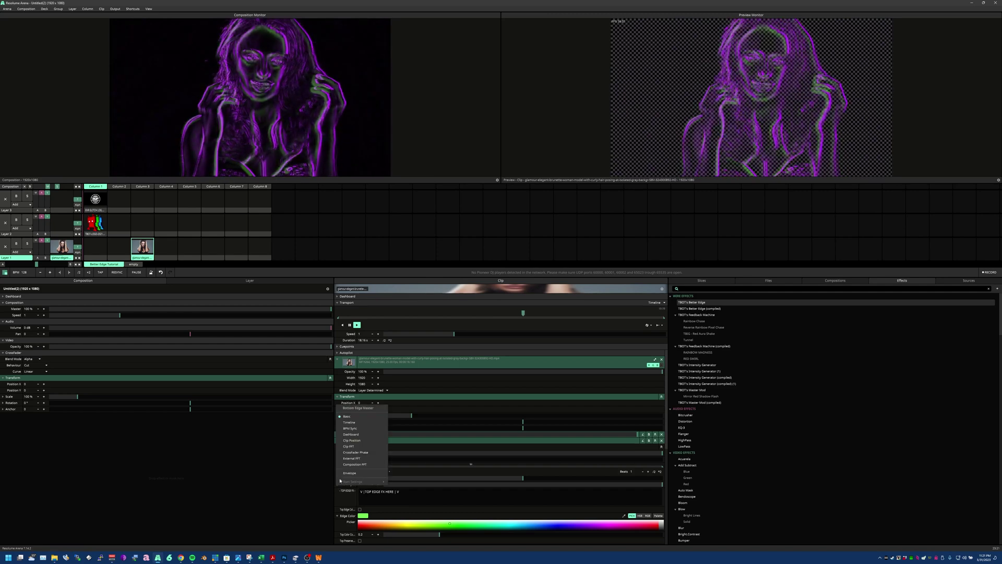
left_click(346, 429)
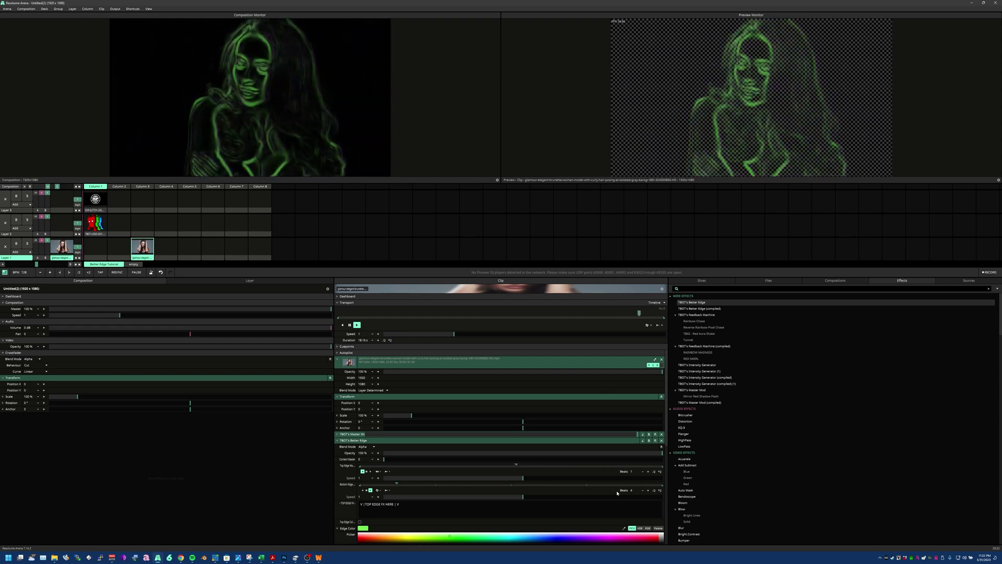
Step: Switch the Bottom Edge animation's play mode from looping to Bounce
left_click(377, 491)
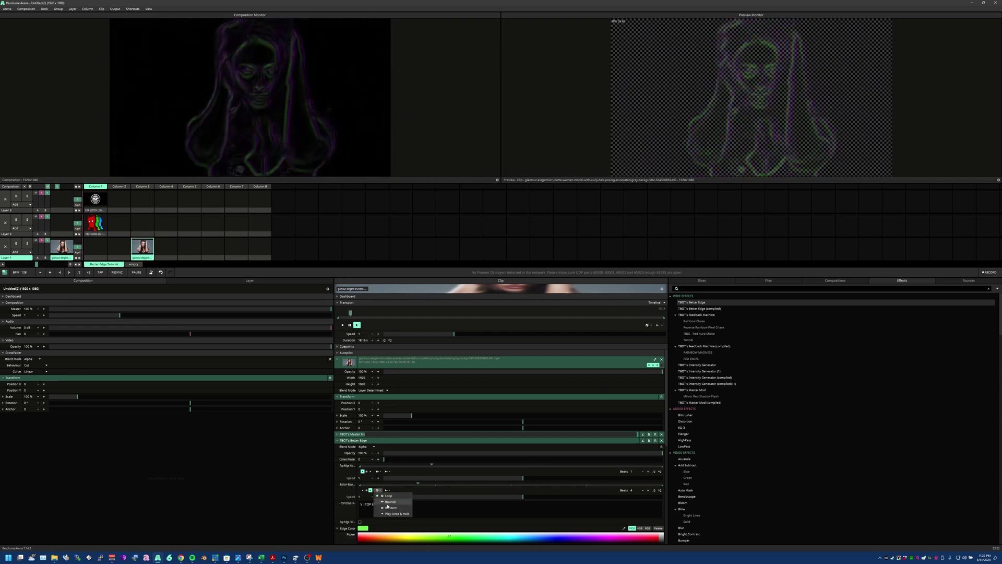
left_click(390, 501)
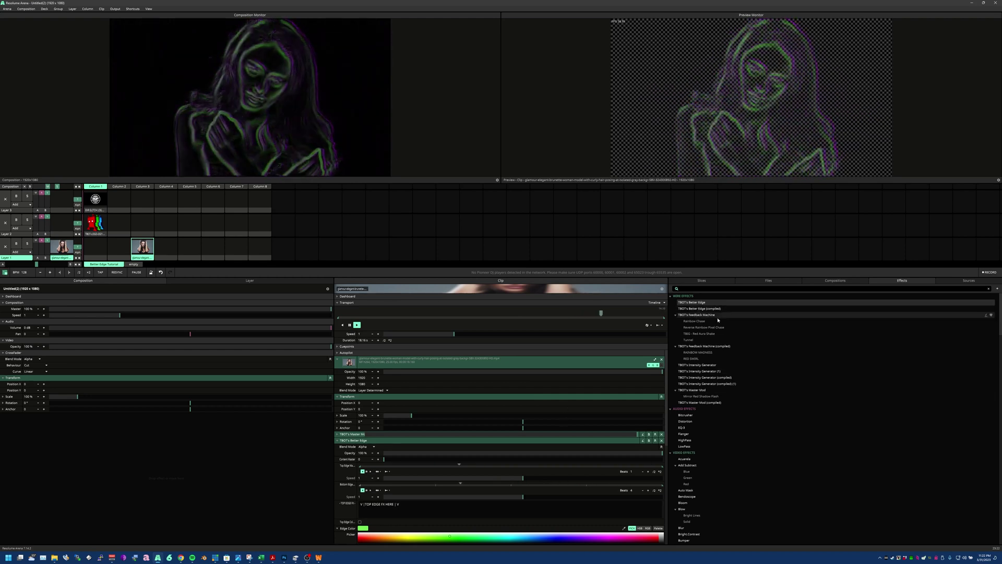
Step: Place TBOT's Feedback Machine in the Layer 3, column 3 slot and trigger the clip
left_click_drag(703, 315, 143, 212)
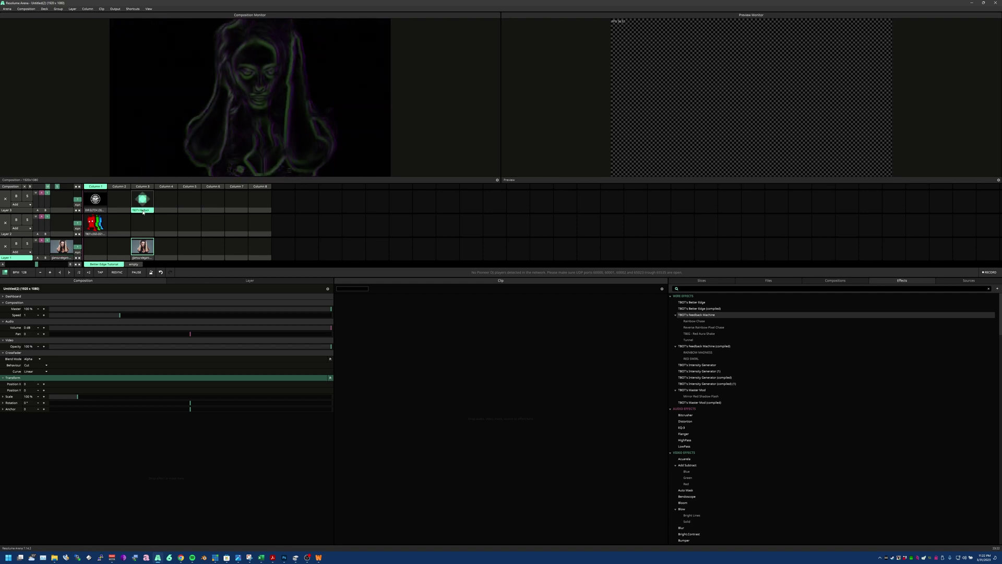
left_click(143, 210)
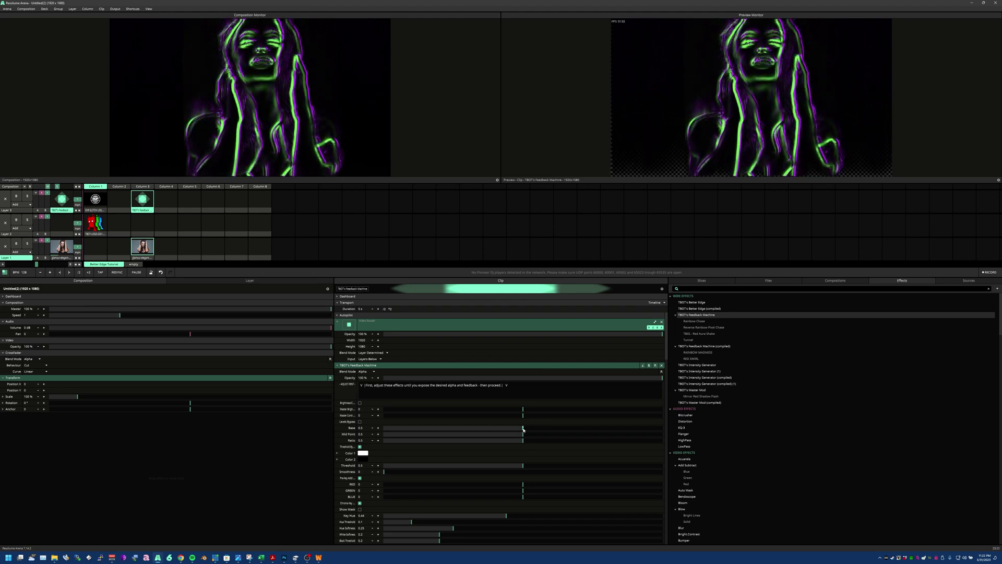
Step: Set the Feedback Machine Base to 0.5, enable Threshold Bypass, and review the TOP/BOTTOM FX parameters
mouse_move(523, 429)
left_mouse_down()
mouse_move(510, 429)
mouse_move(548, 429)
mouse_move(488, 435)
mouse_move(522, 435)
mouse_move(491, 443)
mouse_move(523, 441)
mouse_move(451, 414)
mouse_move(540, 414)
mouse_move(522, 416)
left_mouse_up()
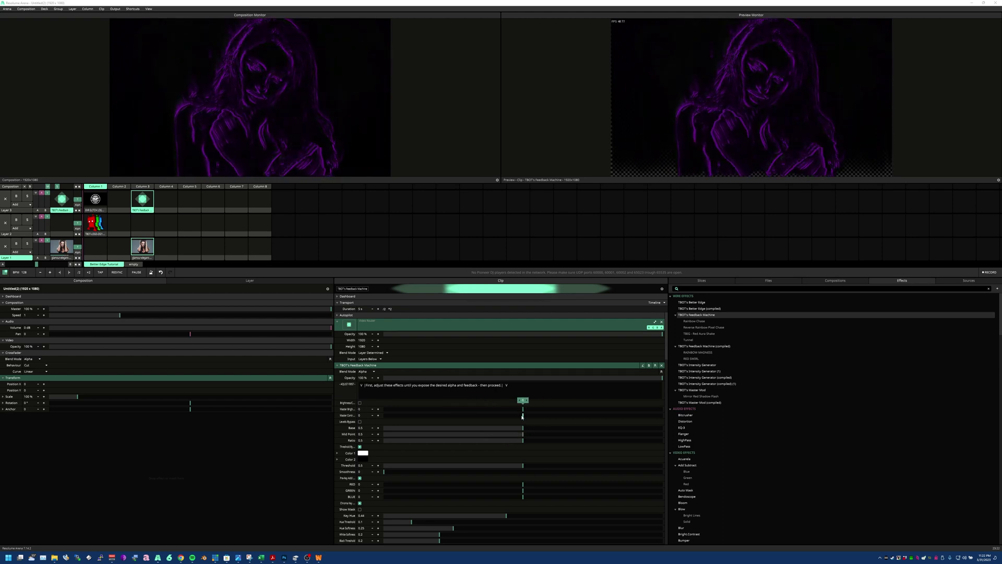
left_click(360, 447)
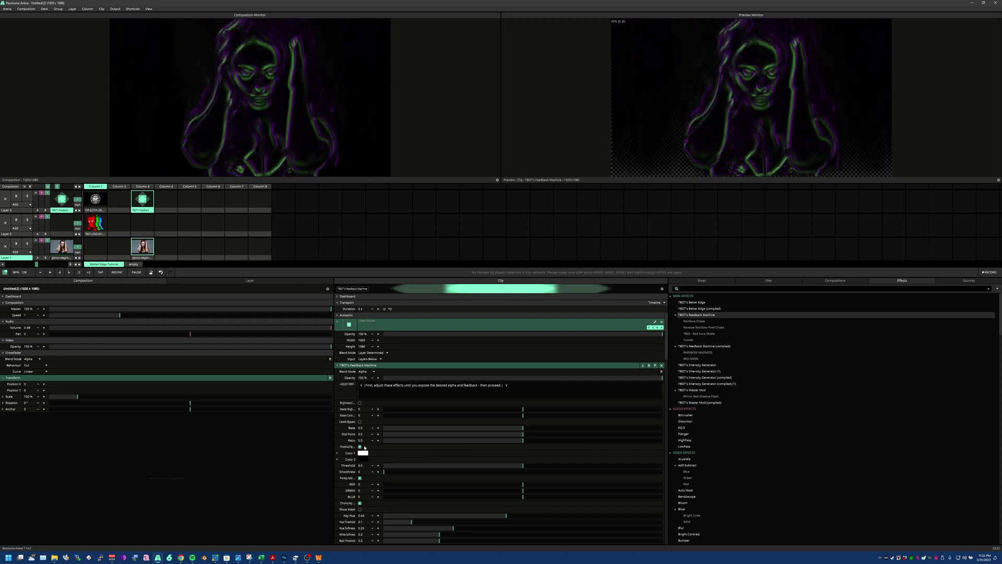
scroll(402, 410, "down", 5)
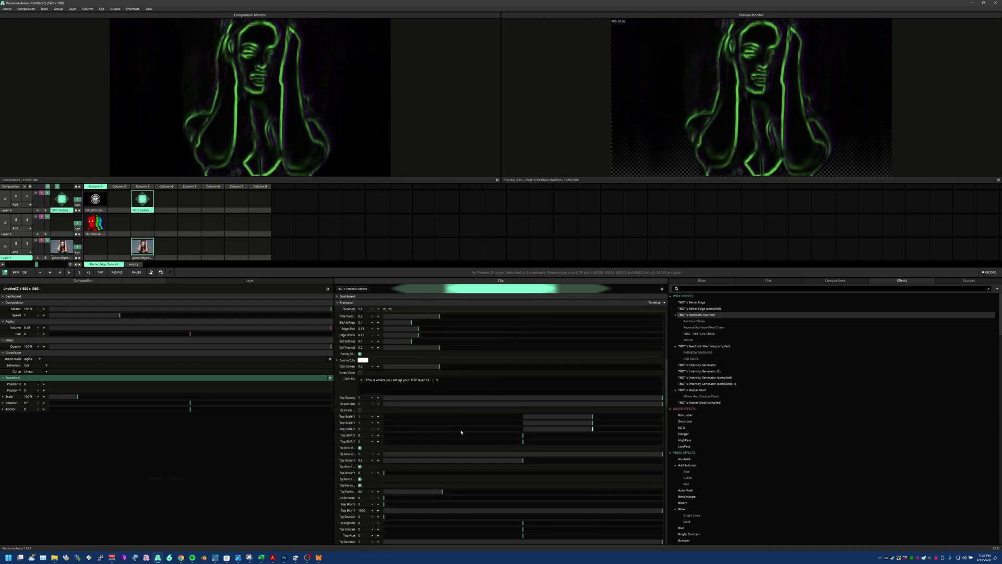
scroll(461, 432, "down", 4)
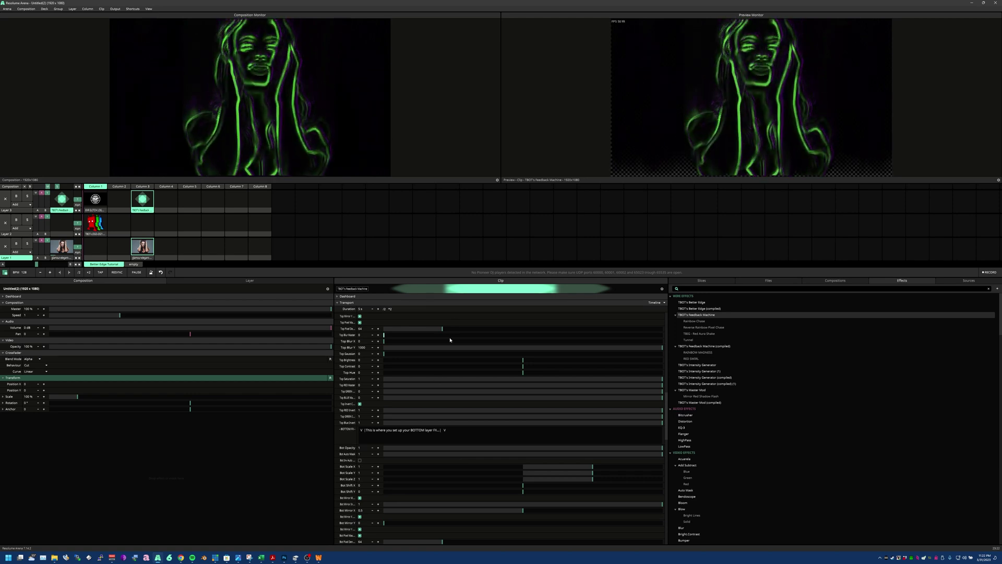
scroll(450, 340, "up", 9)
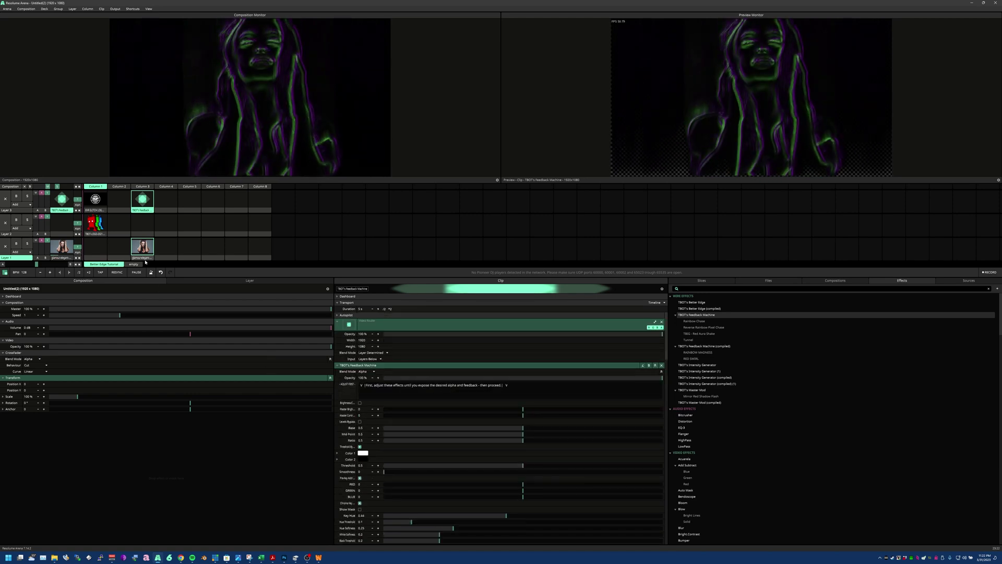
left_click(143, 248)
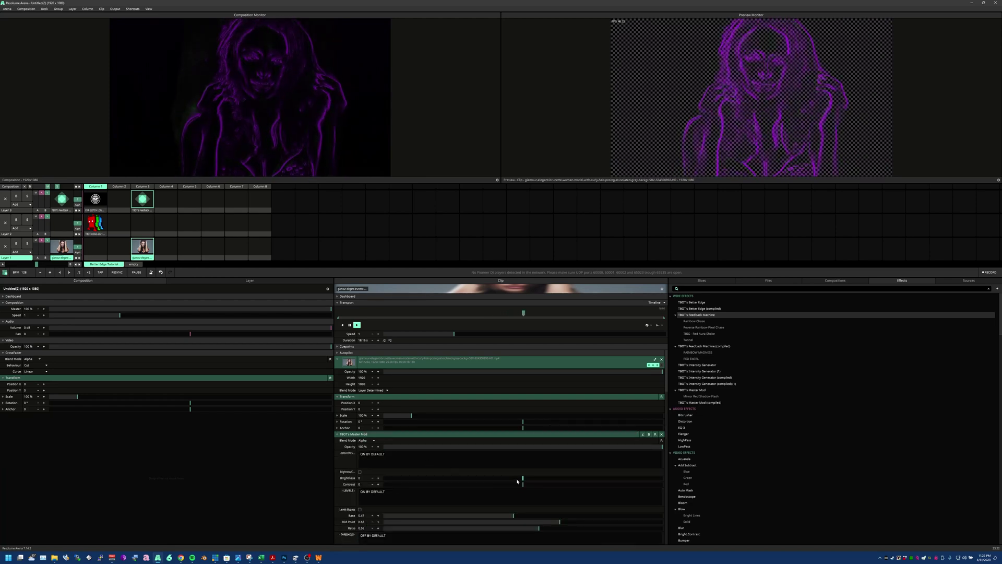
left_click_drag(523, 478, 480, 482)
left_click_drag(399, 482, 522, 479)
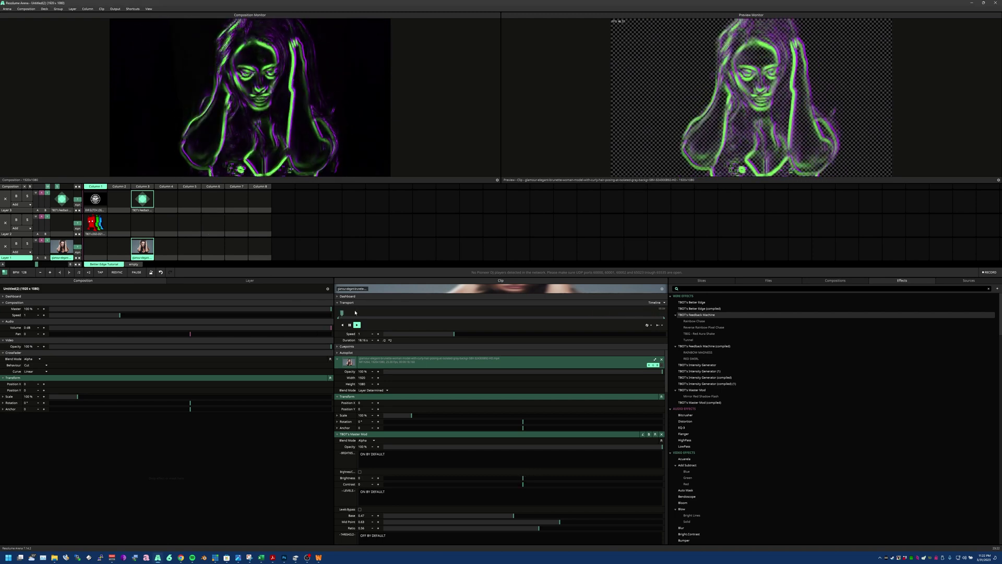
left_click(141, 208)
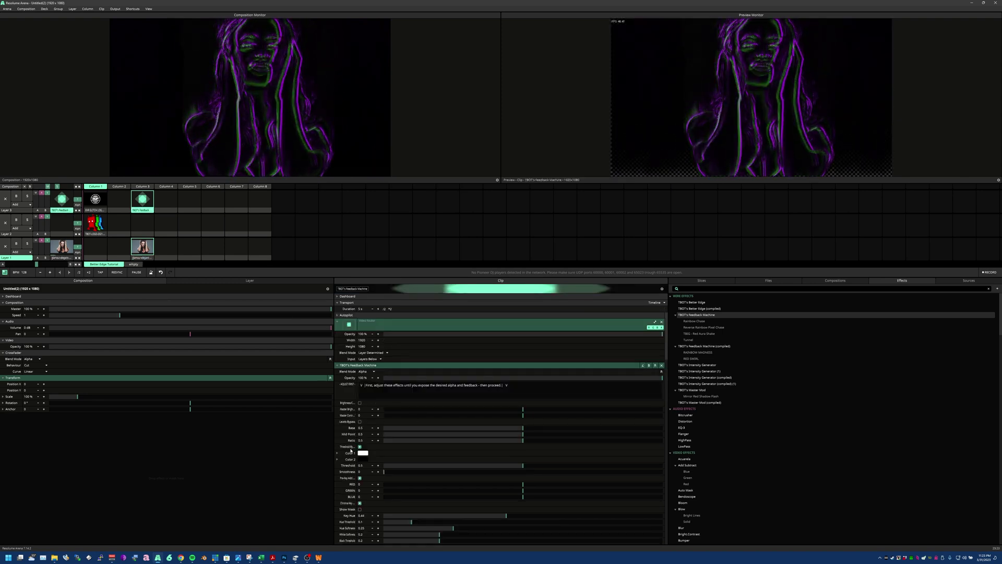
Step: Raise Feedback Machine Base to 0.66, keep Ratio at 0.5, then clear Layer 3
left_click_drag(519, 431, 474, 409)
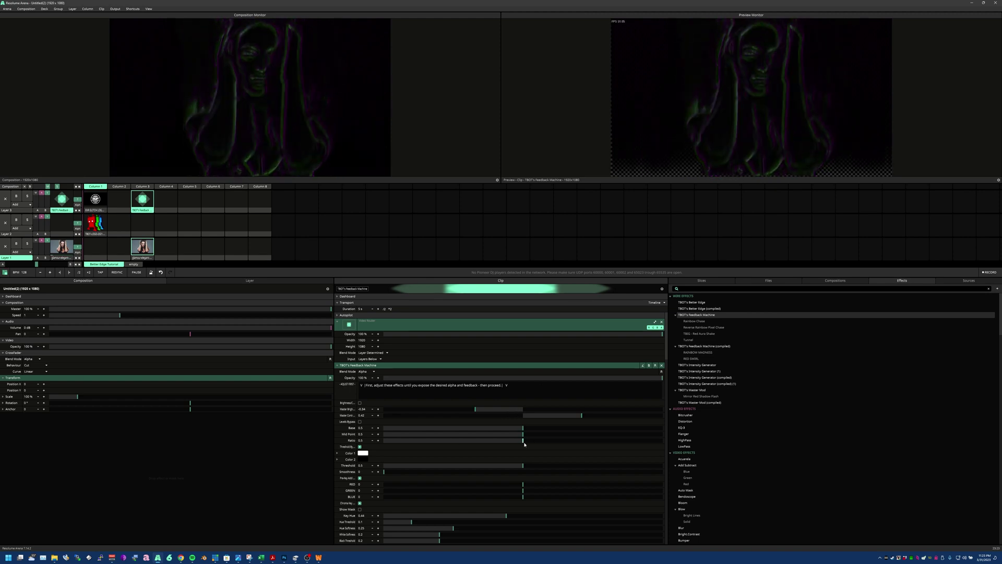
mouse_move(524, 444)
left_mouse_down()
mouse_move(488, 441)
mouse_move(575, 433)
mouse_move(501, 436)
mouse_move(527, 435)
left_mouse_up()
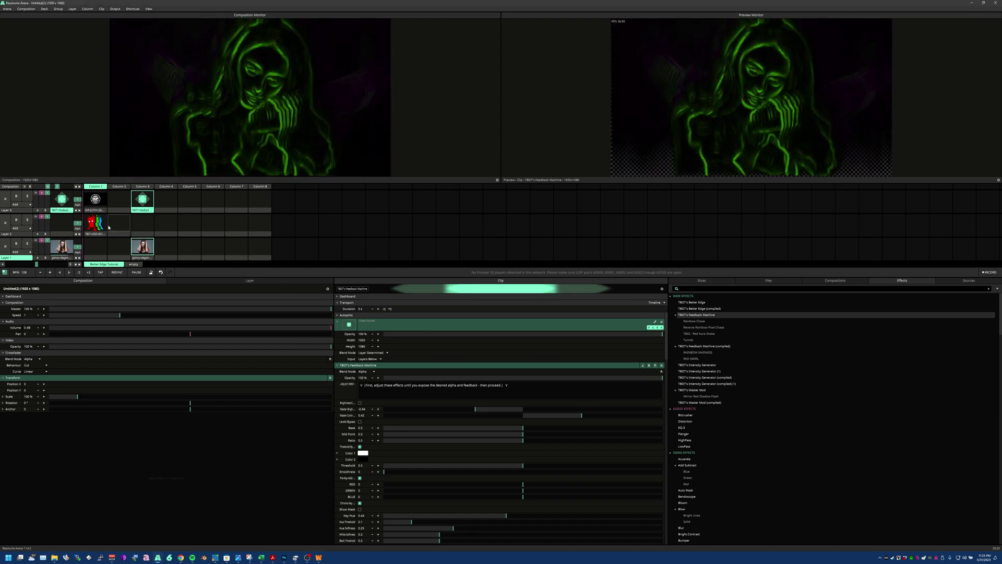
left_click(5, 198)
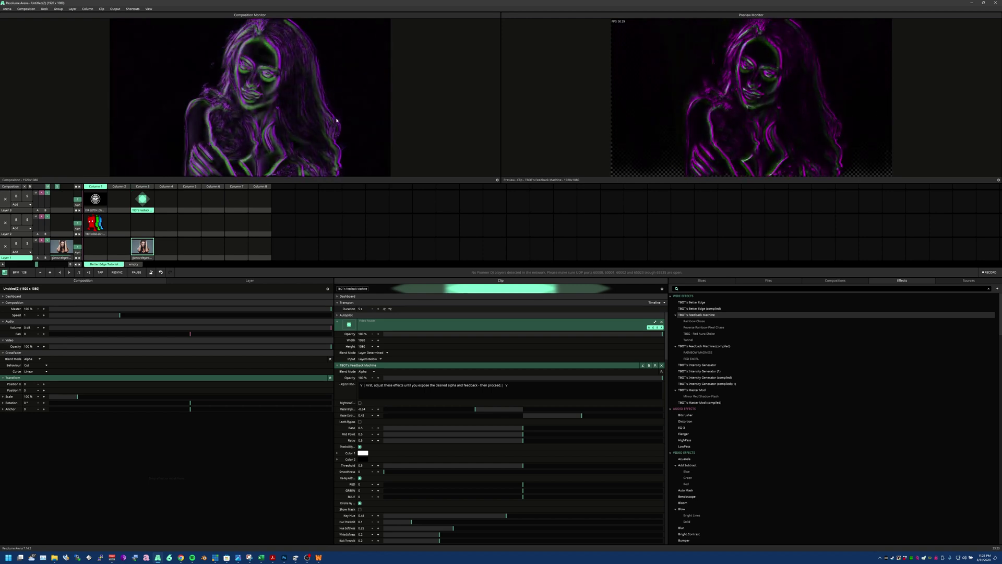